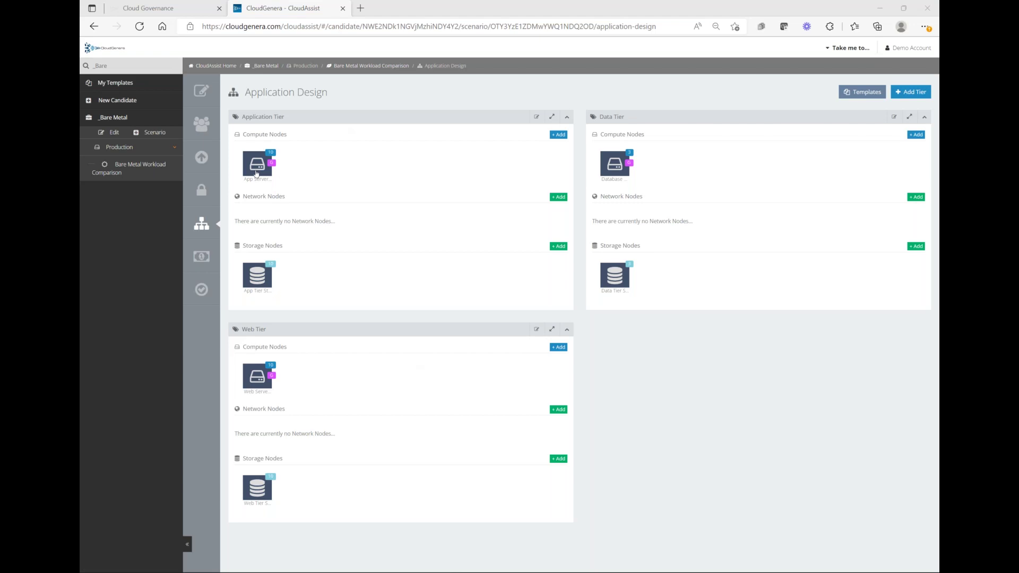
Step: Examine the Application Tier and Data Tier in the scenario's application design
{"action": "mouse_move", "coordinate": [256, 174]}
{"action": "left_click_drag", "start_coordinate": [284, 118], "coordinate": [223, 119]}
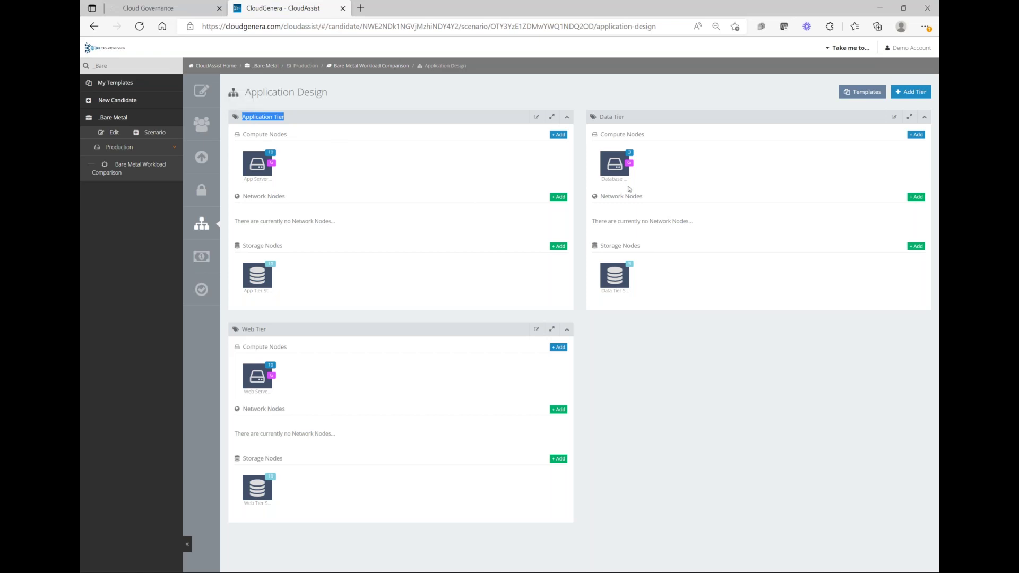
{"action": "left_click_drag", "start_coordinate": [626, 117], "coordinate": [599, 118]}
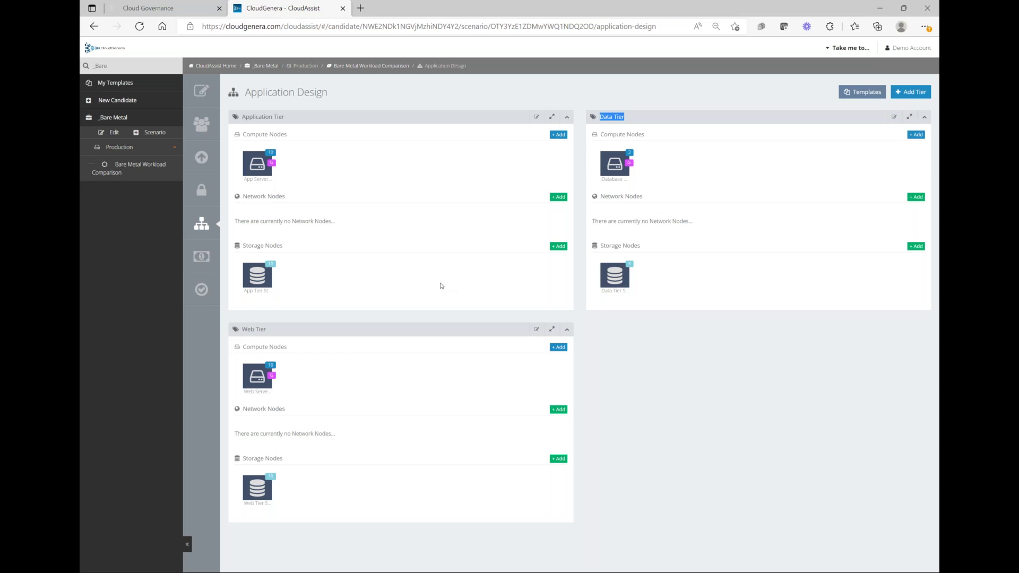
Step: Review the scenario's user demographics, service level and security concerns
{"action": "left_click", "coordinate": [200, 127]}
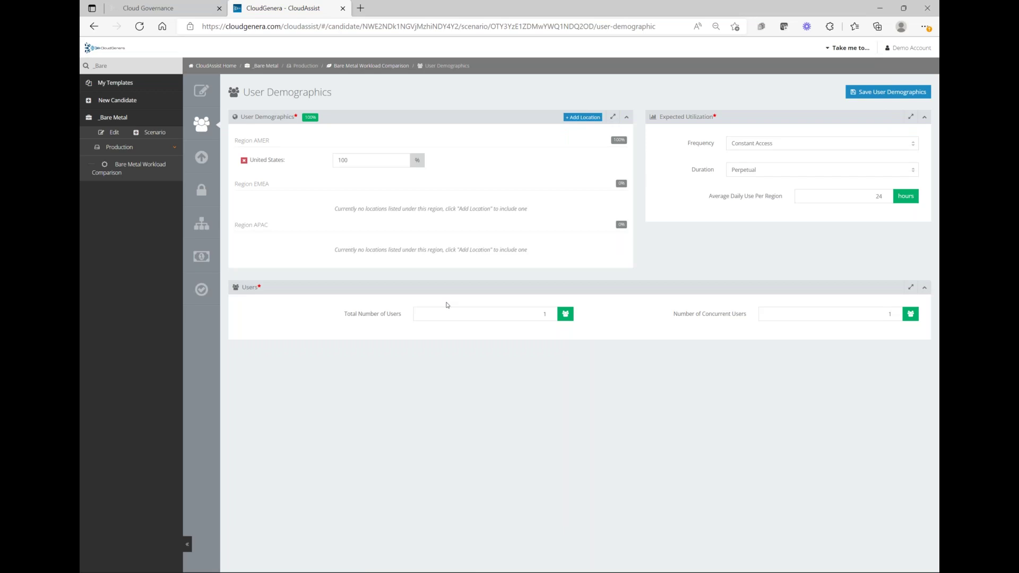
{"action": "left_click", "coordinate": [201, 157]}
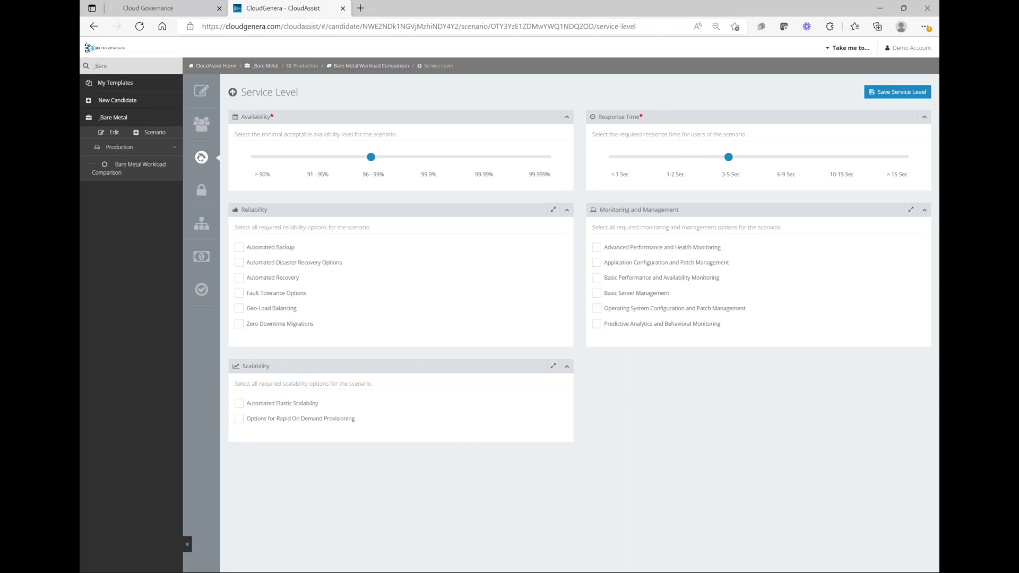
{"action": "left_click", "coordinate": [202, 188]}
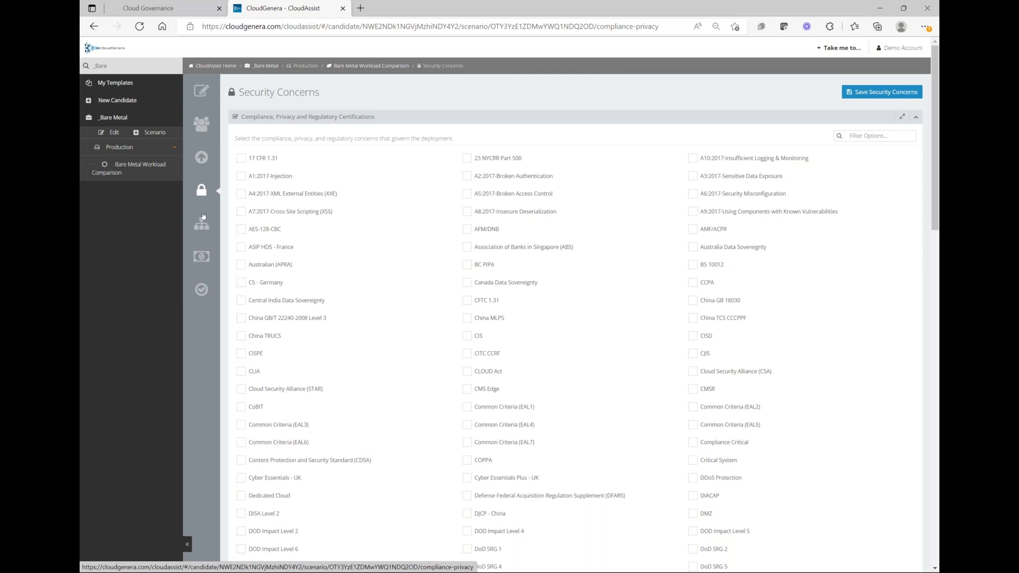
Step: Open the cost summary and expand the capital Hardware, Software and Other costs plus the operating Labor and Other costs
{"action": "left_click", "coordinate": [201, 257]}
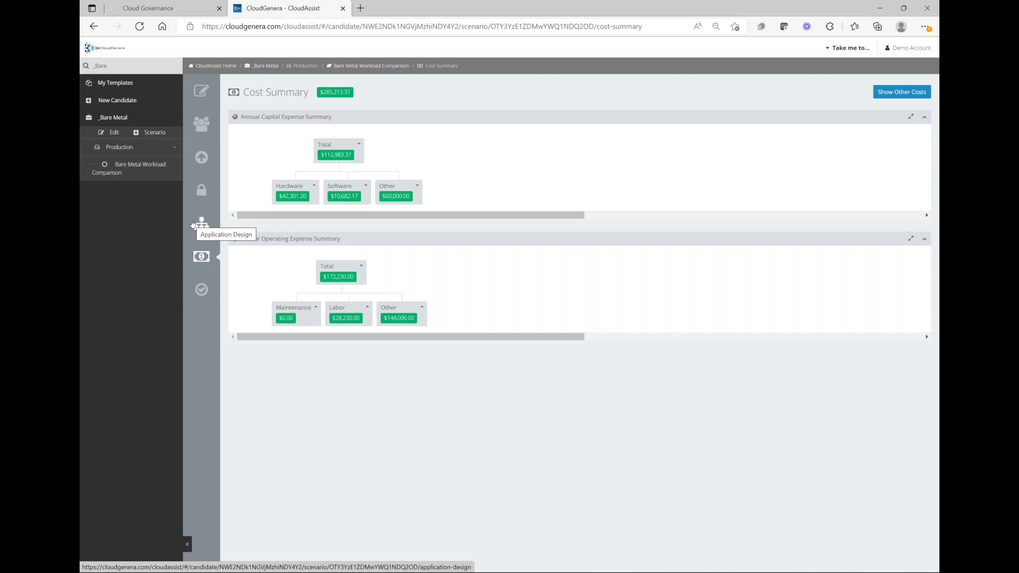
{"action": "left_click", "coordinate": [300, 189]}
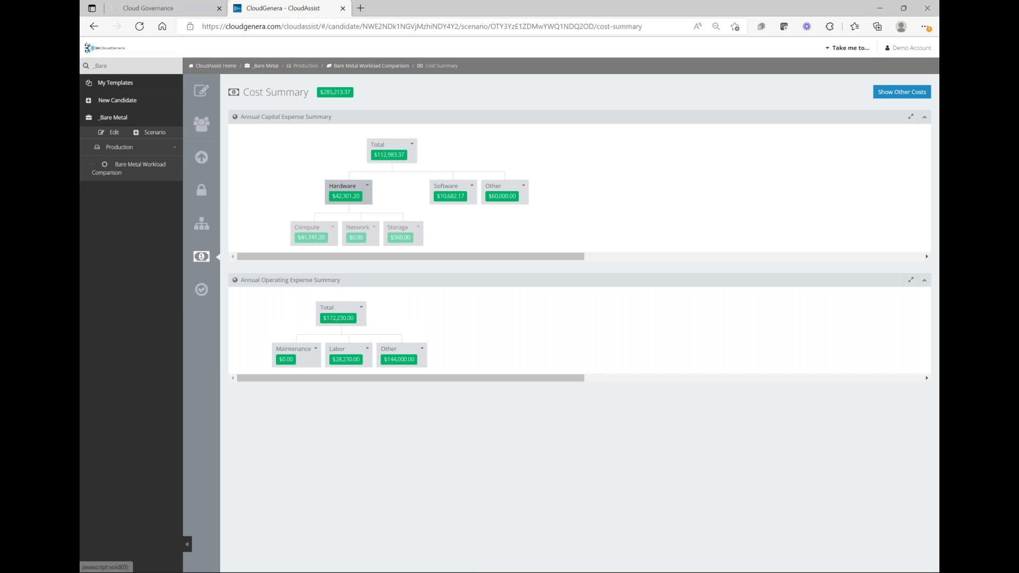
{"action": "left_click", "coordinate": [449, 195]}
{"action": "left_click", "coordinate": [621, 190]}
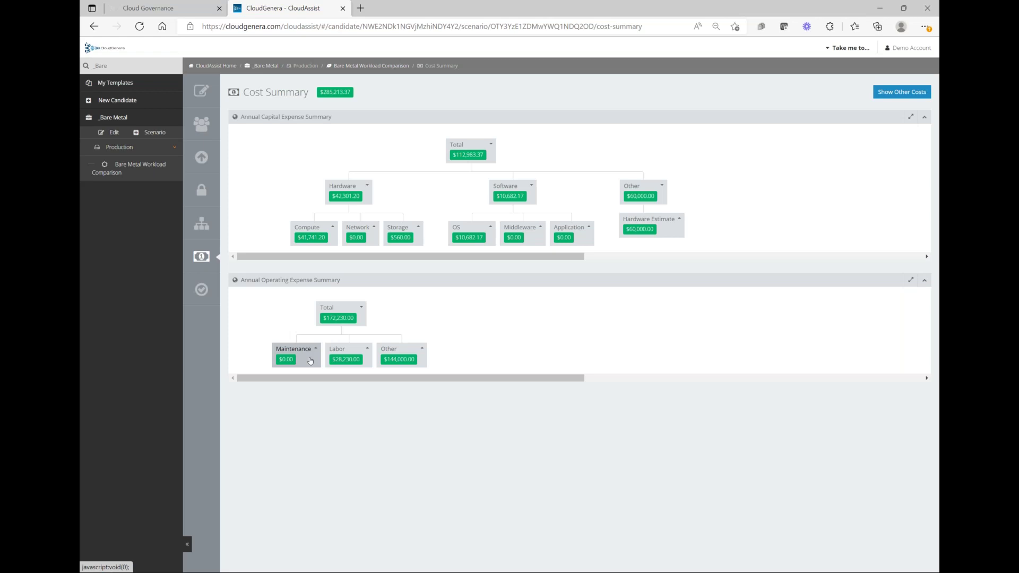
{"action": "left_click", "coordinate": [349, 359]}
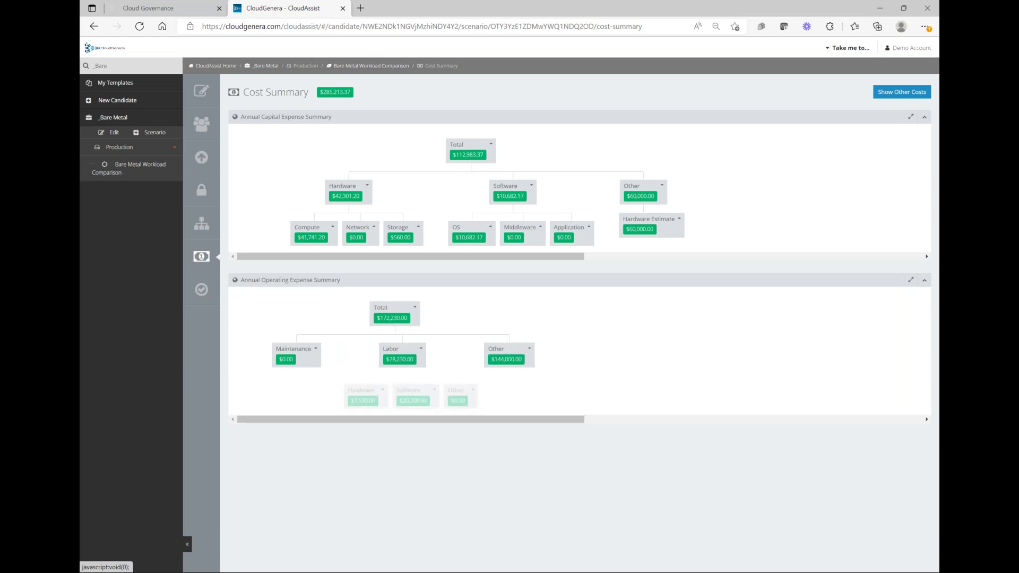
{"action": "left_click", "coordinate": [503, 362]}
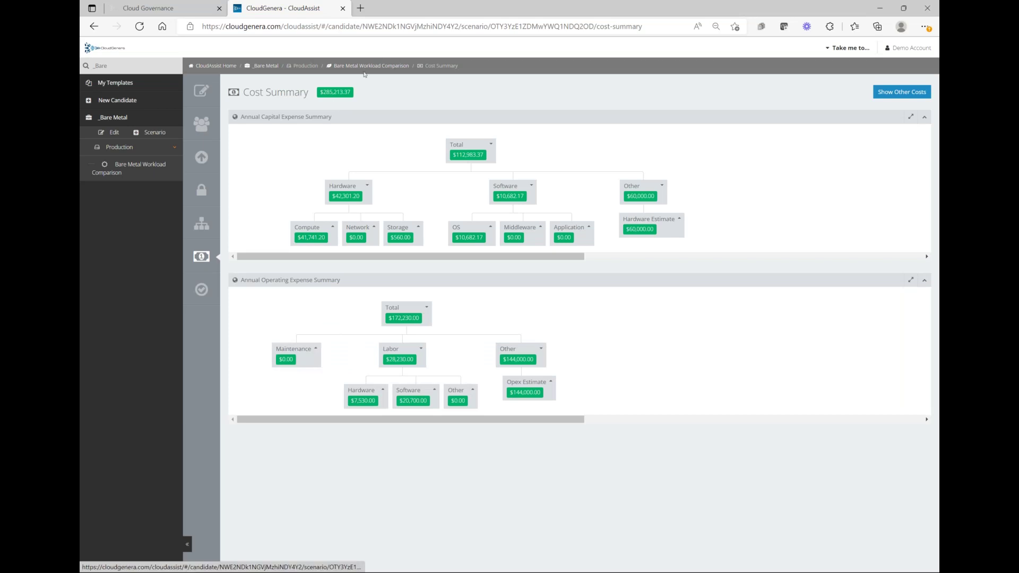
Step: Open the scenario's scorecard and hide its settings to show the deployment options
{"action": "left_click", "coordinate": [200, 290]}
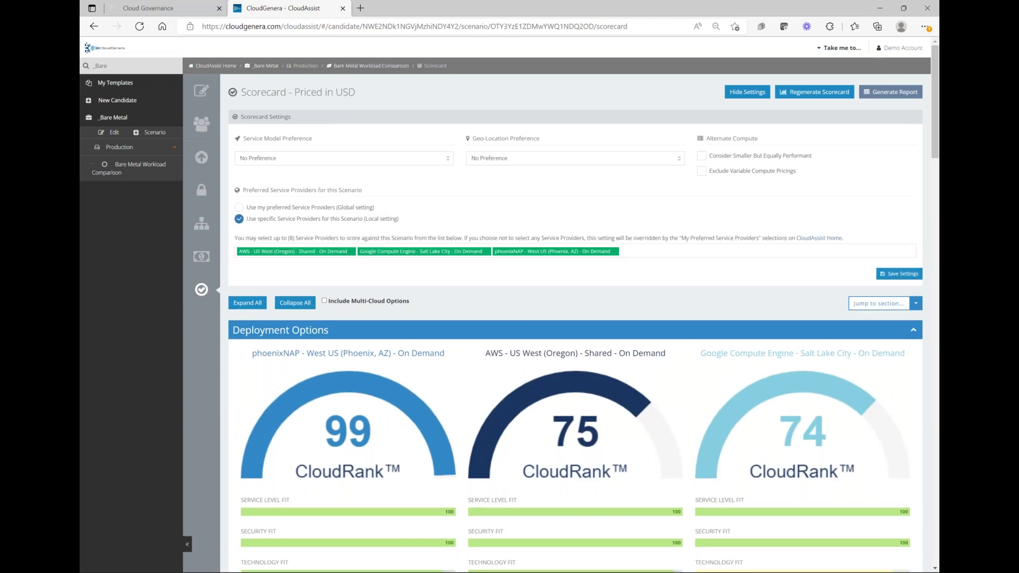
{"action": "left_click", "coordinate": [760, 93]}
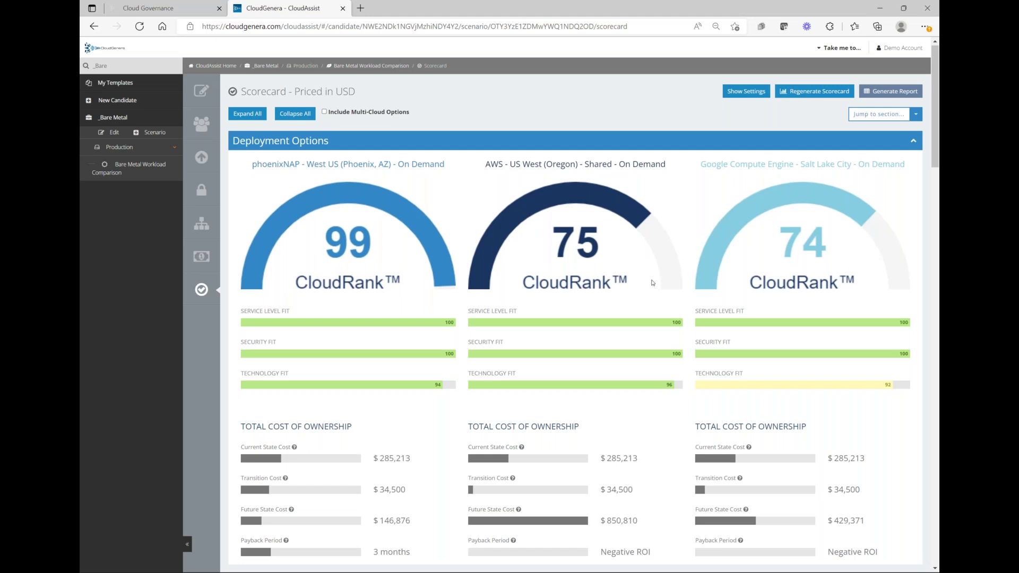
{"action": "scroll", "coordinate": [653, 282], "scroll_direction": "down", "scroll_amount": 1}
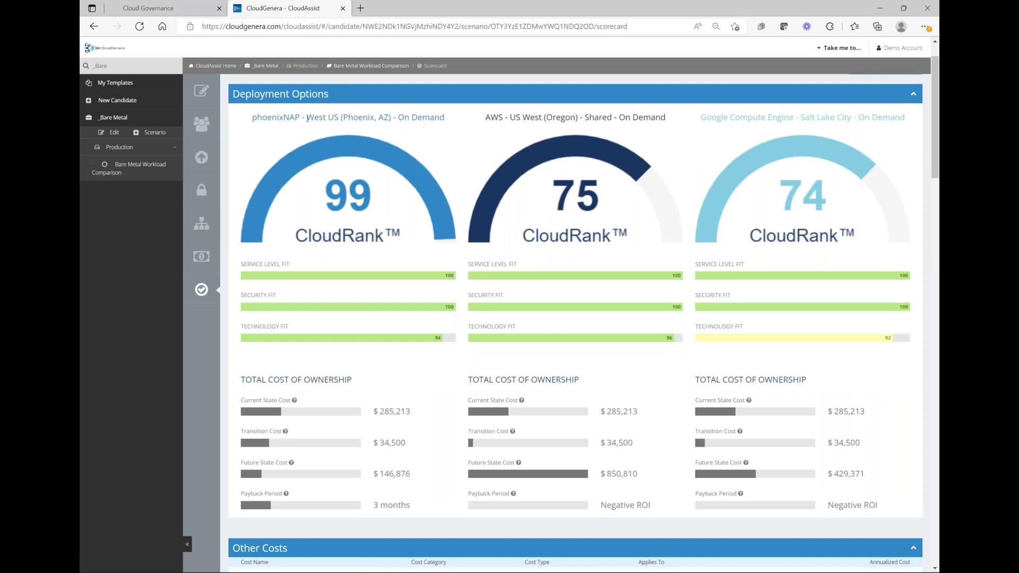
Step: Compare the phoenixNAP, AWS and Google Compute Engine deployment options by location, pricing model and technology fit
{"action": "left_click_drag", "start_coordinate": [400, 117], "coordinate": [441, 118]}
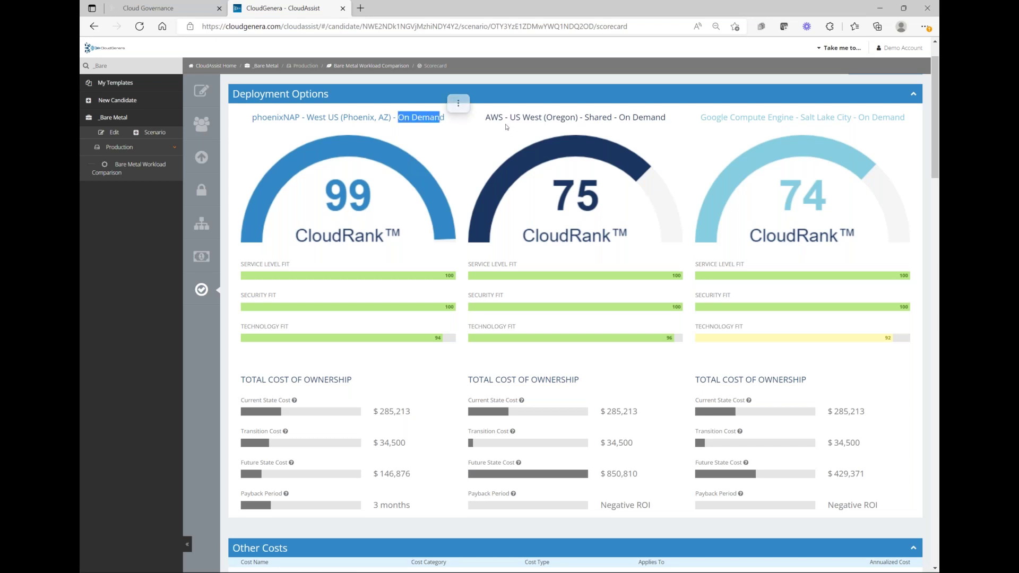
{"action": "left_click_drag", "start_coordinate": [515, 119], "coordinate": [534, 119]}
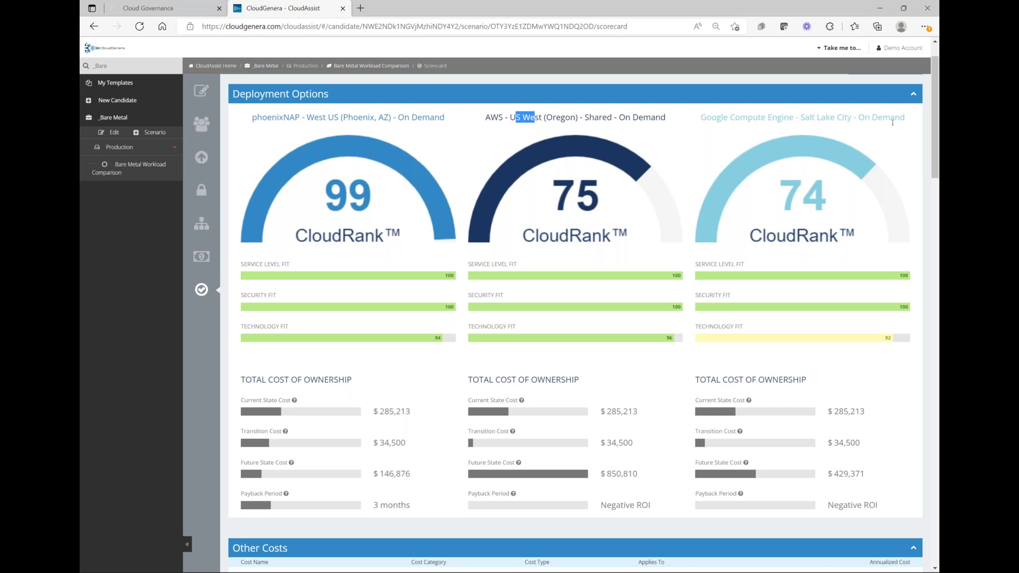
{"action": "left_click", "coordinate": [503, 120]}
{"action": "double_click", "coordinate": [888, 338]}
{"action": "left_click", "coordinate": [894, 354]}
{"action": "scroll", "coordinate": [424, 441], "scroll_direction": "down", "scroll_amount": 1}
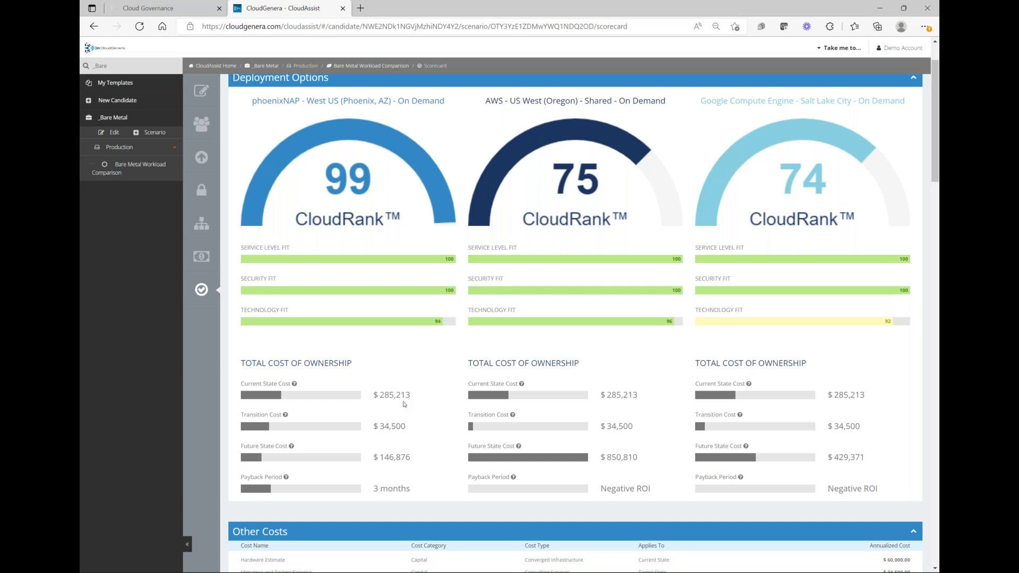
Step: Examine phoenixNAP's current state, transition and future state costs and its payback period under Total Cost of Ownership
{"action": "left_click_drag", "start_coordinate": [380, 395], "coordinate": [410, 395]}
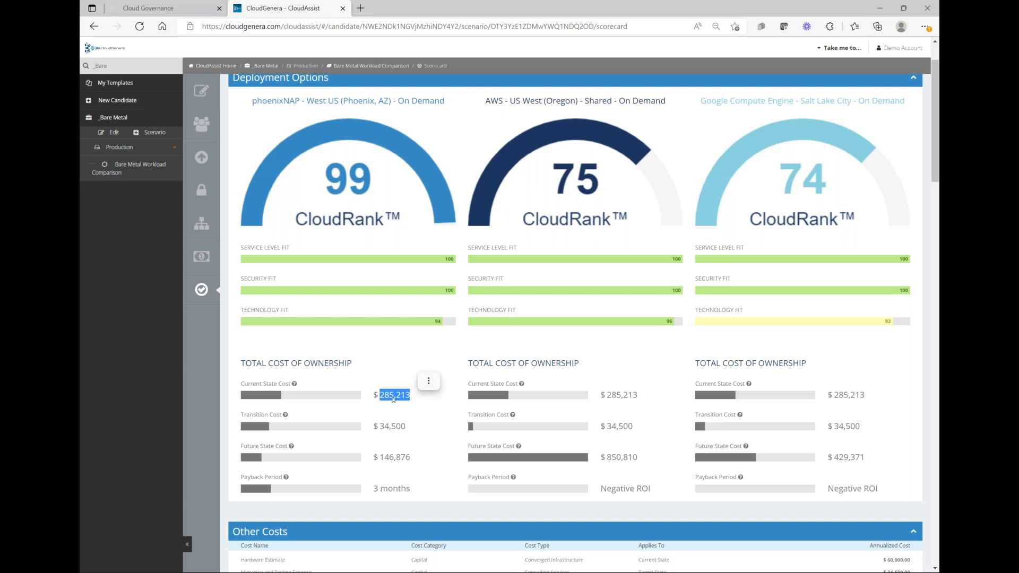
{"action": "left_click", "coordinate": [613, 399]}
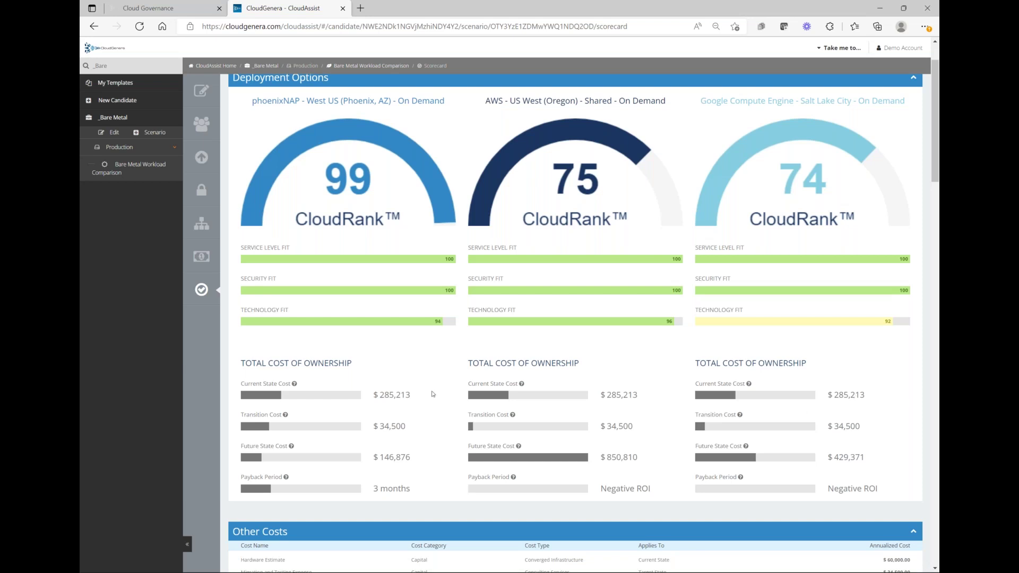
{"action": "left_click_drag", "start_coordinate": [378, 426], "coordinate": [413, 425]}
{"action": "left_click_drag", "start_coordinate": [379, 457], "coordinate": [411, 458]}
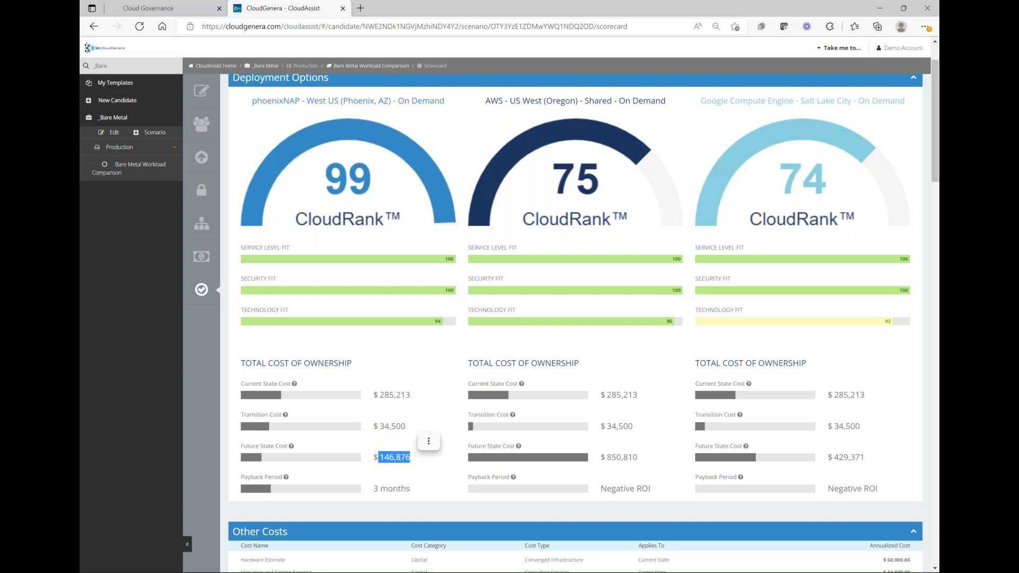
{"action": "left_click_drag", "start_coordinate": [378, 426], "coordinate": [408, 428]}
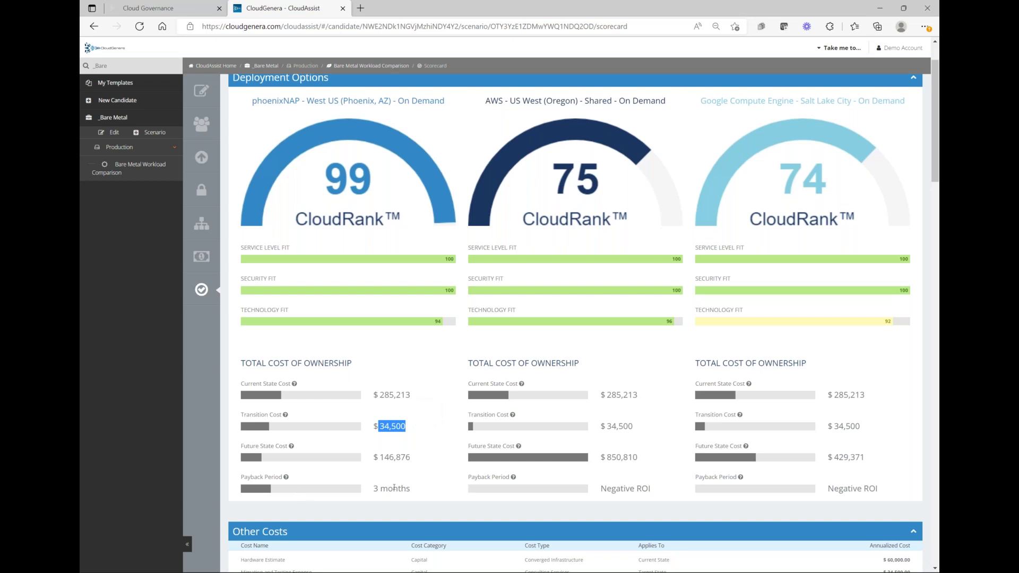
{"action": "left_click_drag", "start_coordinate": [374, 488], "coordinate": [416, 485]}
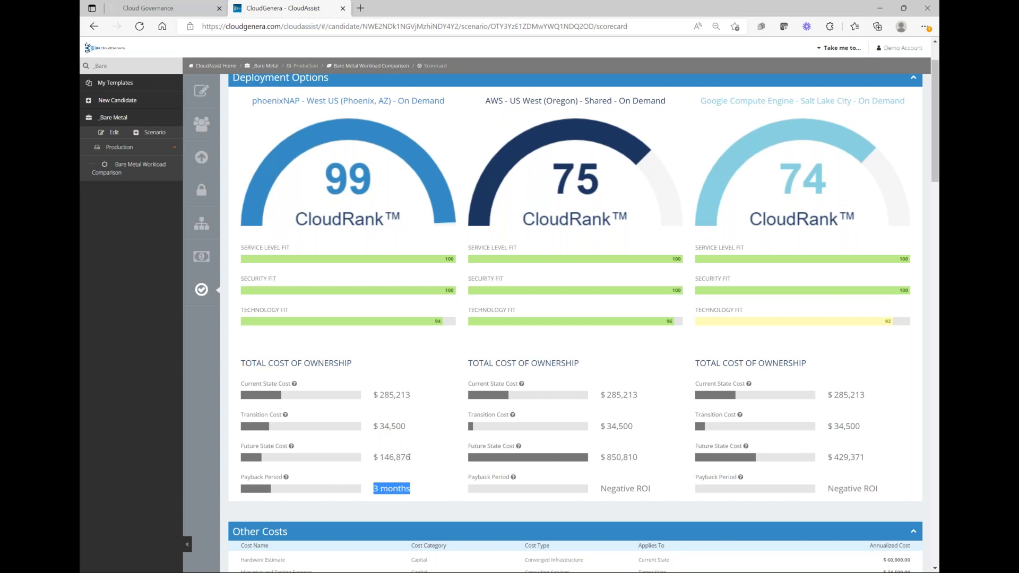
Step: Compare the future state cost of phoenixNAP with those of AWS and Google Compute Engine
{"action": "left_click", "coordinate": [410, 457]}
{"action": "left_click_drag", "start_coordinate": [410, 457], "coordinate": [378, 457]}
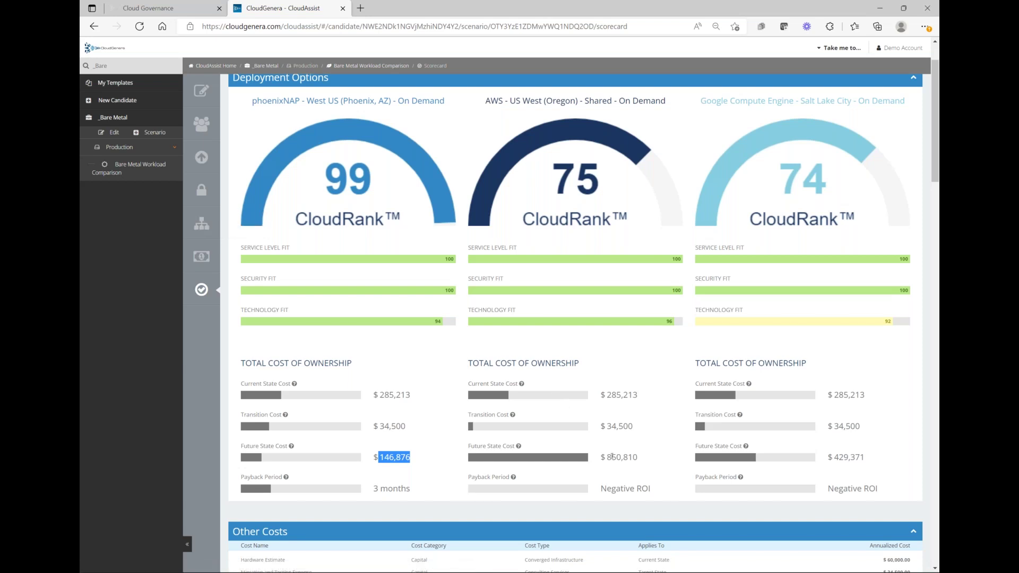
{"action": "left_click_drag", "start_coordinate": [607, 458], "coordinate": [649, 456]}
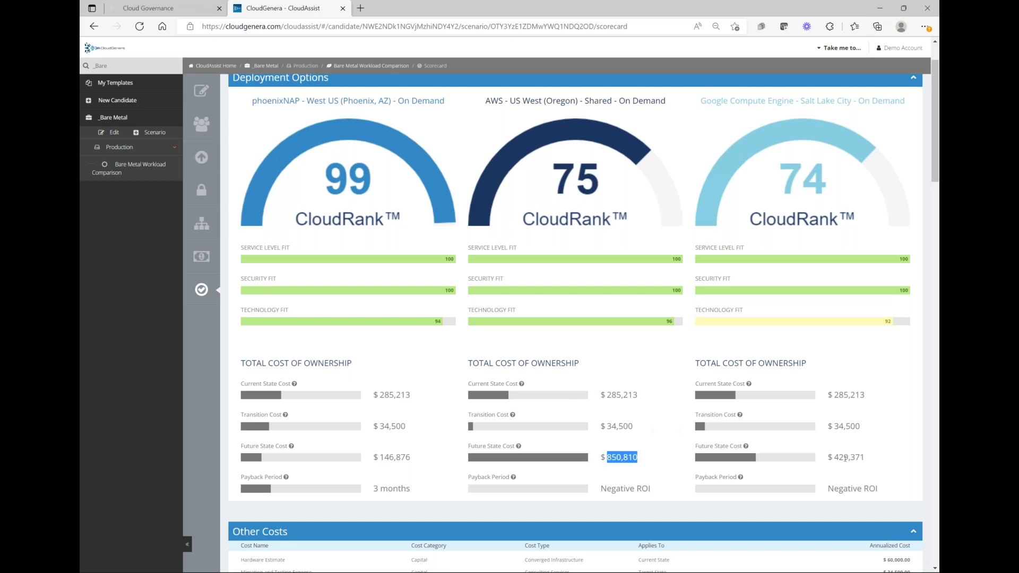
{"action": "left_click_drag", "start_coordinate": [832, 457], "coordinate": [869, 457]}
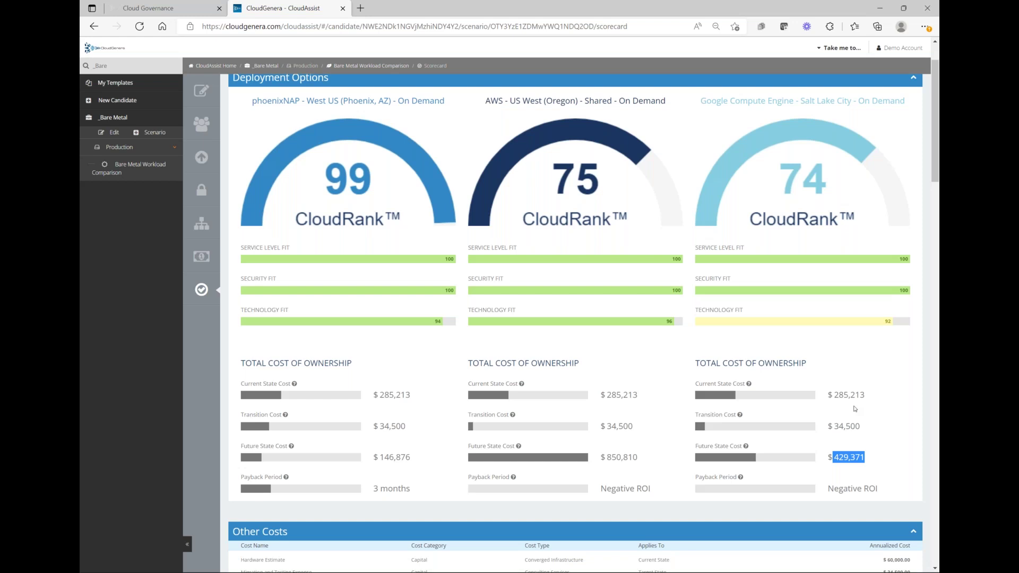
{"action": "left_click", "coordinate": [413, 459]}
{"action": "left_click_drag", "start_coordinate": [411, 459], "coordinate": [374, 459]}
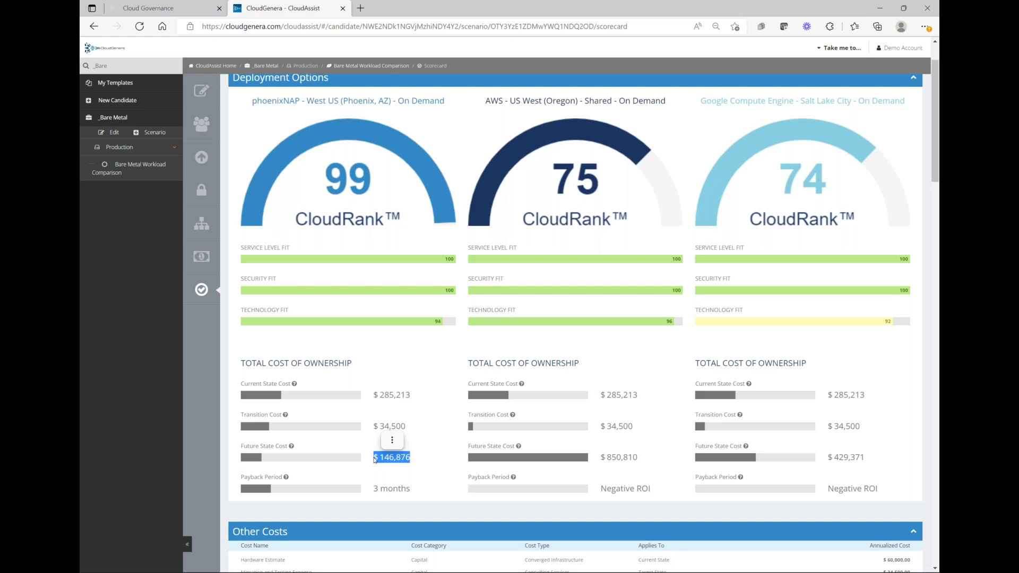
Step: Review the scorecard's Other Costs section, including the migration and testing expense and the hardware estimate
{"action": "scroll", "coordinate": [575, 318], "scroll_direction": "down", "scroll_amount": 1}
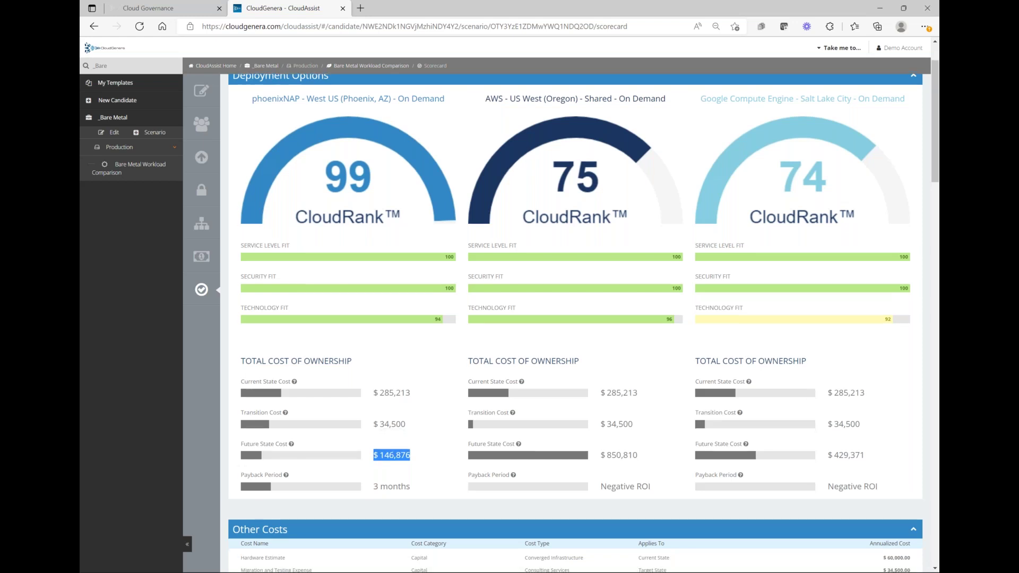
{"action": "scroll", "coordinate": [416, 474], "scroll_direction": "down", "scroll_amount": 1}
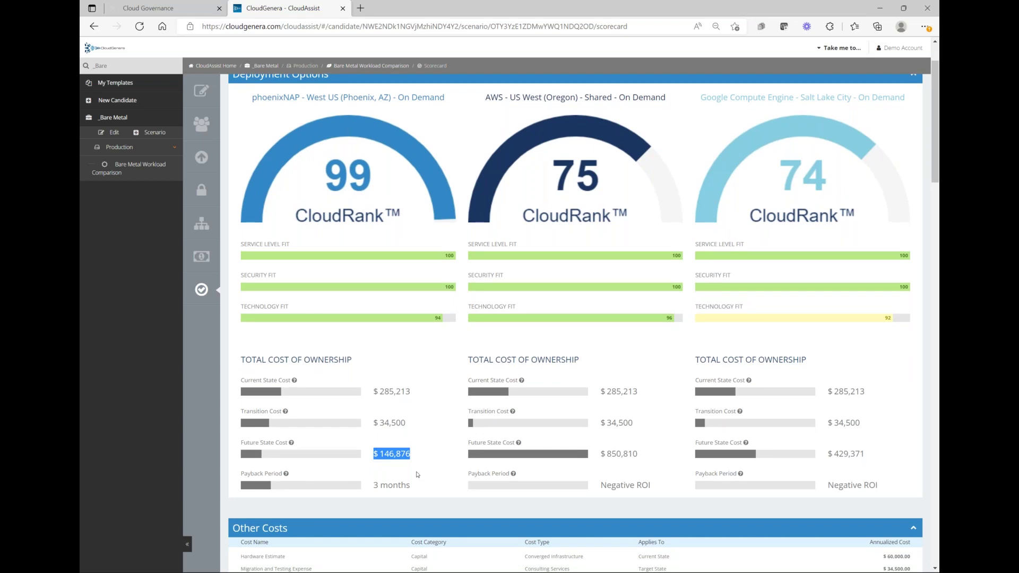
{"action": "scroll", "coordinate": [417, 474], "scroll_direction": "down", "scroll_amount": 3}
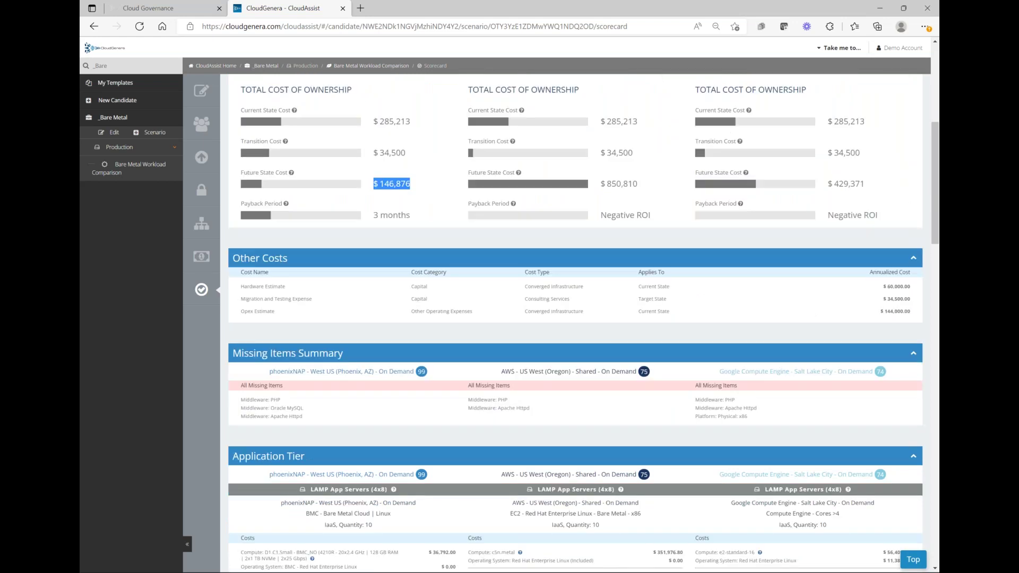
{"action": "scroll", "coordinate": [576, 318], "scroll_direction": "down", "scroll_amount": 3}
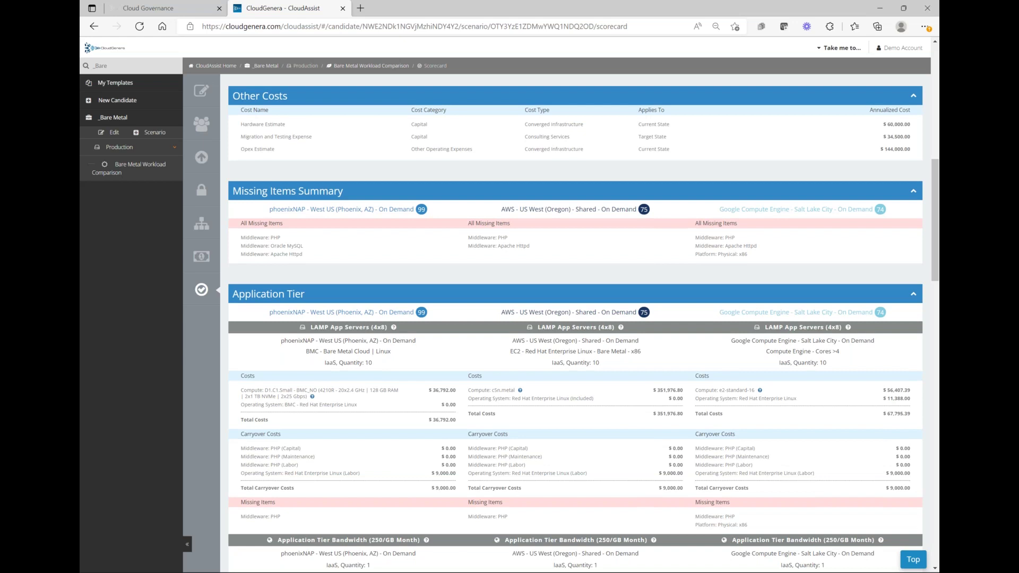
{"action": "left_click_drag", "start_coordinate": [233, 98], "coordinate": [289, 98]}
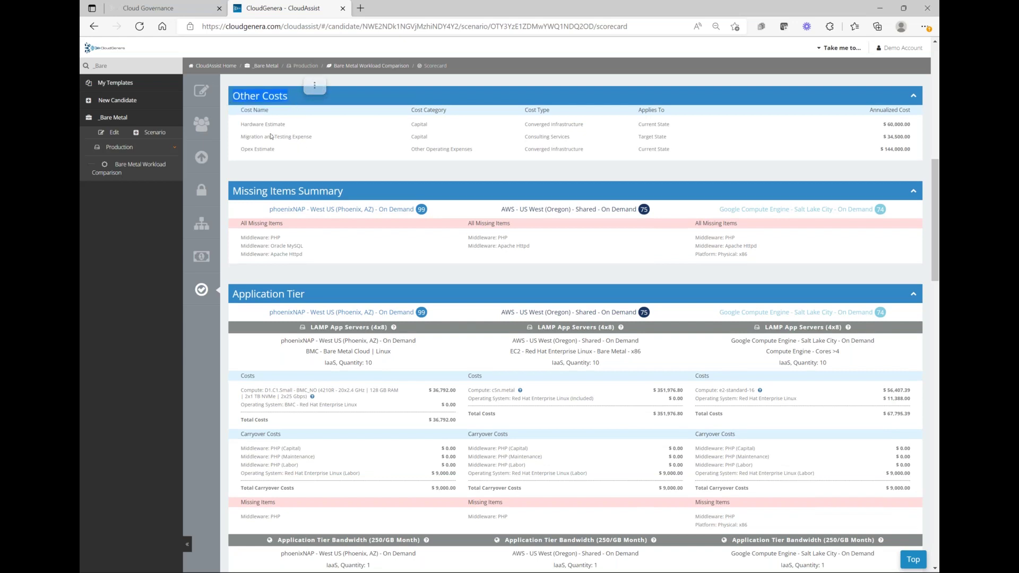
{"action": "left_click_drag", "start_coordinate": [240, 137], "coordinate": [312, 137]}
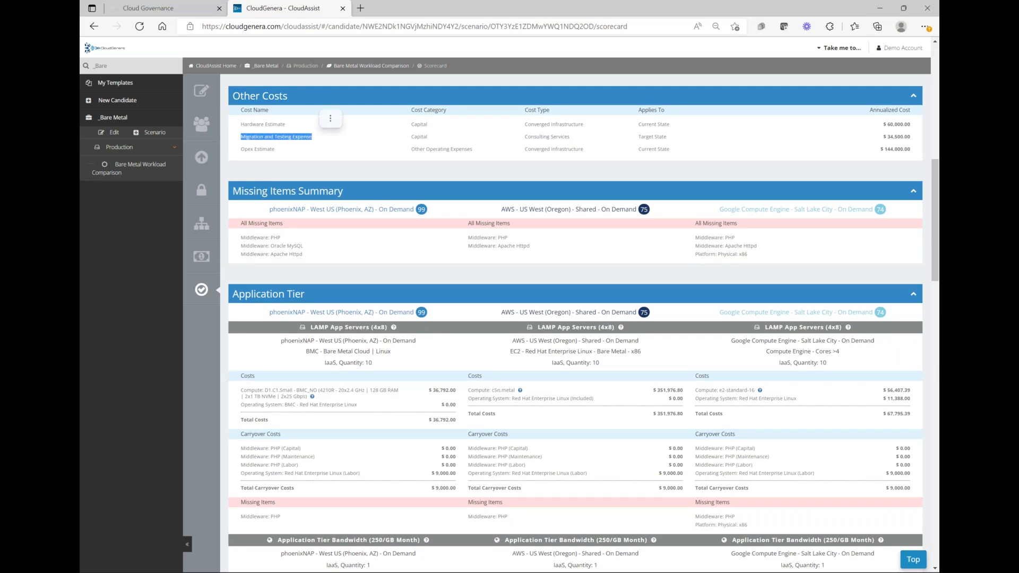
{"action": "left_click", "coordinate": [269, 127]}
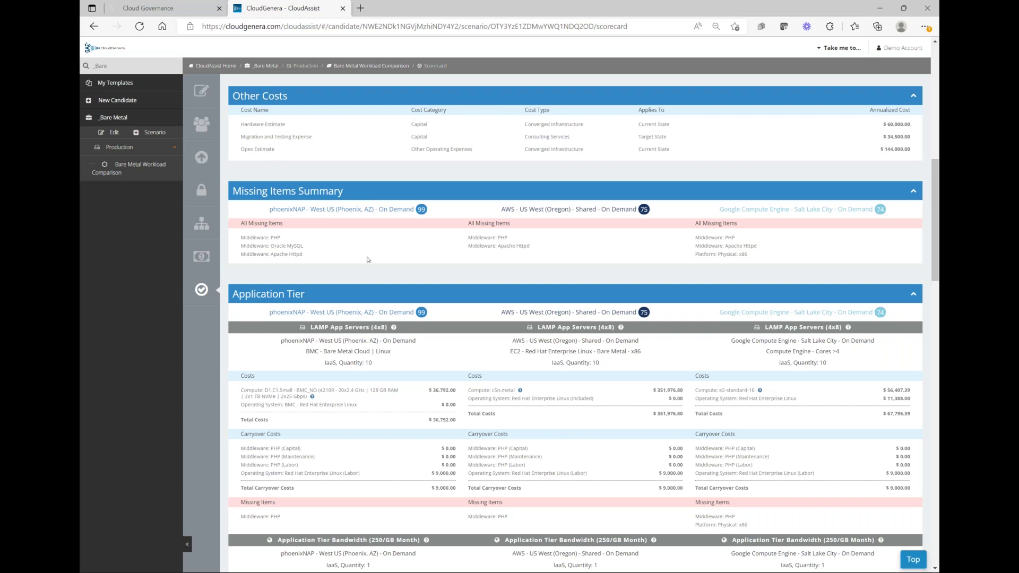
Step: Examine the Missing Items Summary for the three deployment options
{"action": "scroll", "coordinate": [368, 260], "scroll_direction": "down", "scroll_amount": 1}
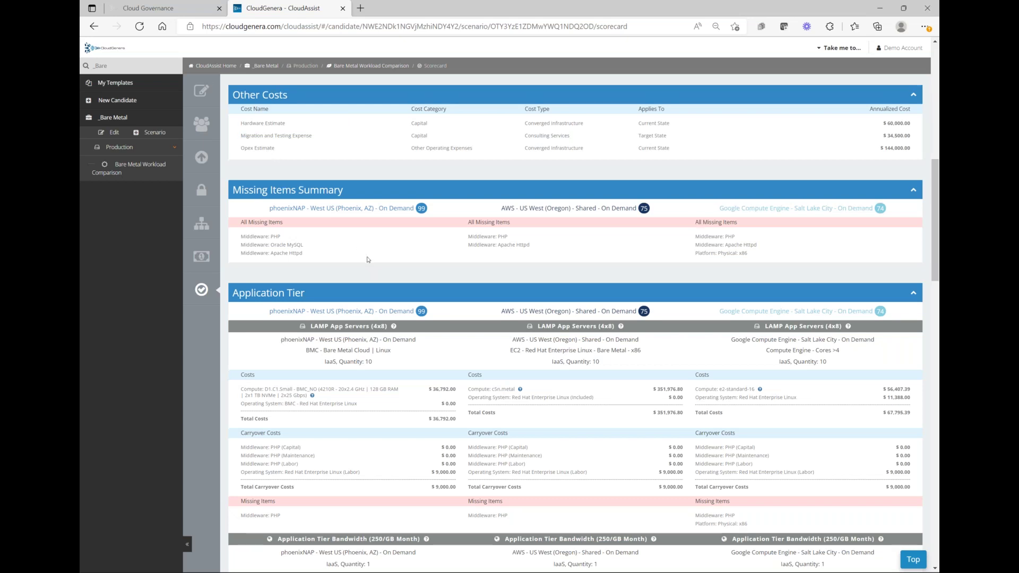
{"action": "scroll", "coordinate": [368, 260], "scroll_direction": "down", "scroll_amount": 1}
{"action": "left_click_drag", "start_coordinate": [232, 181], "coordinate": [378, 181]}
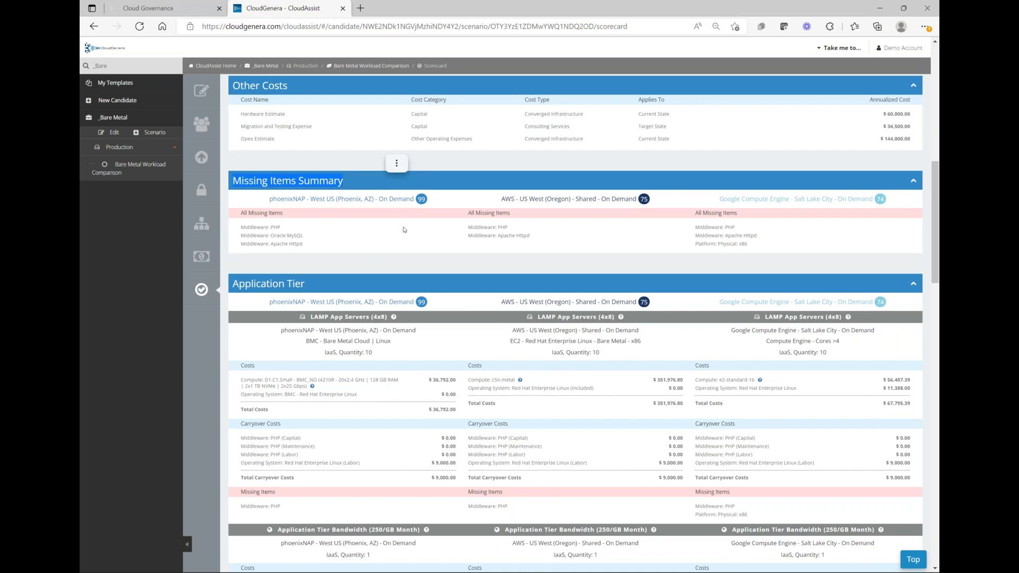
{"action": "scroll", "coordinate": [407, 236], "scroll_direction": "down", "scroll_amount": 1}
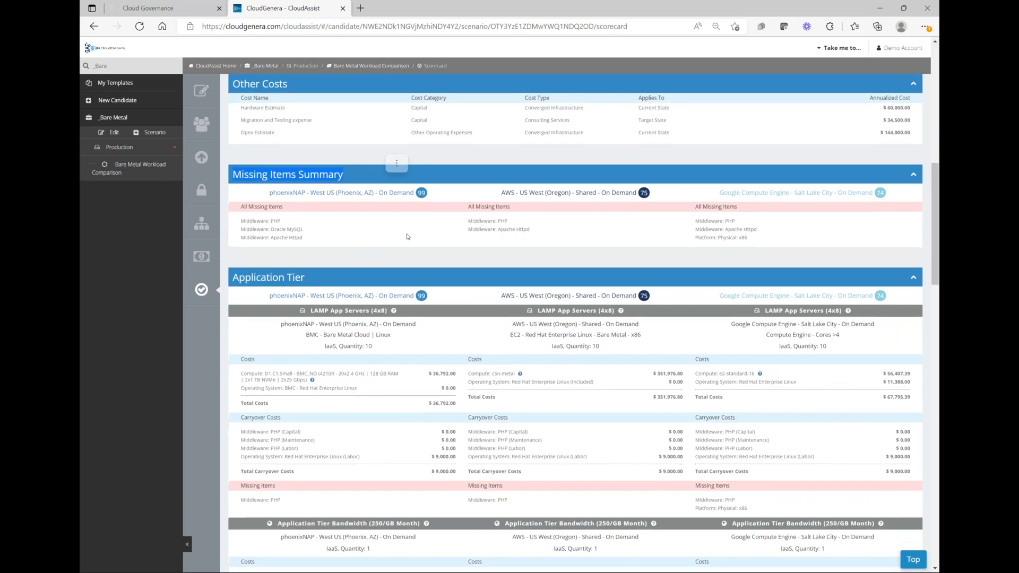
Step: Check Google Compute Engine's missing physical x86 platform in the Missing Items Summary
{"action": "scroll", "coordinate": [407, 237], "scroll_direction": "down", "scroll_amount": 1}
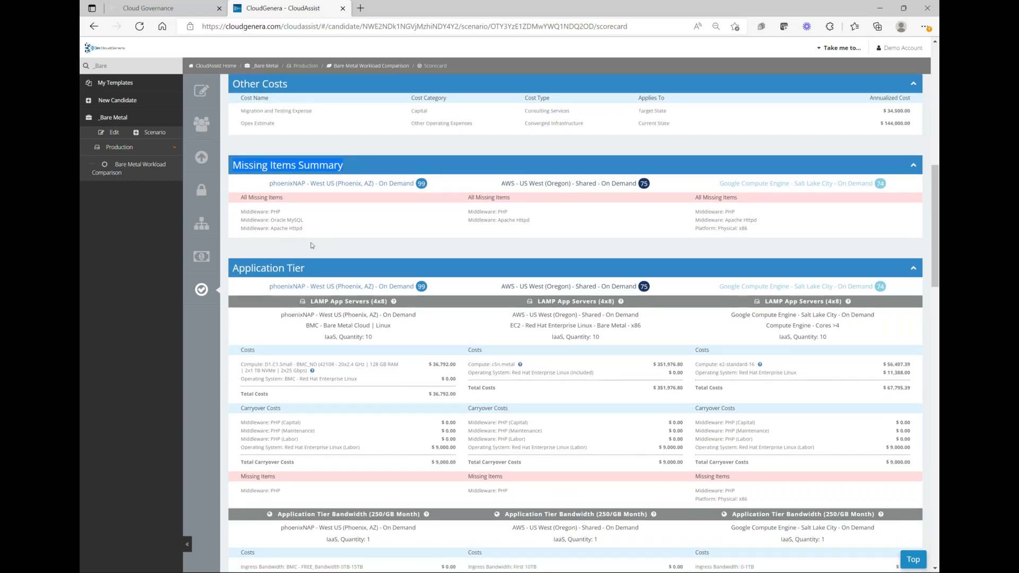
{"action": "left_click_drag", "start_coordinate": [759, 229], "coordinate": [694, 228]}
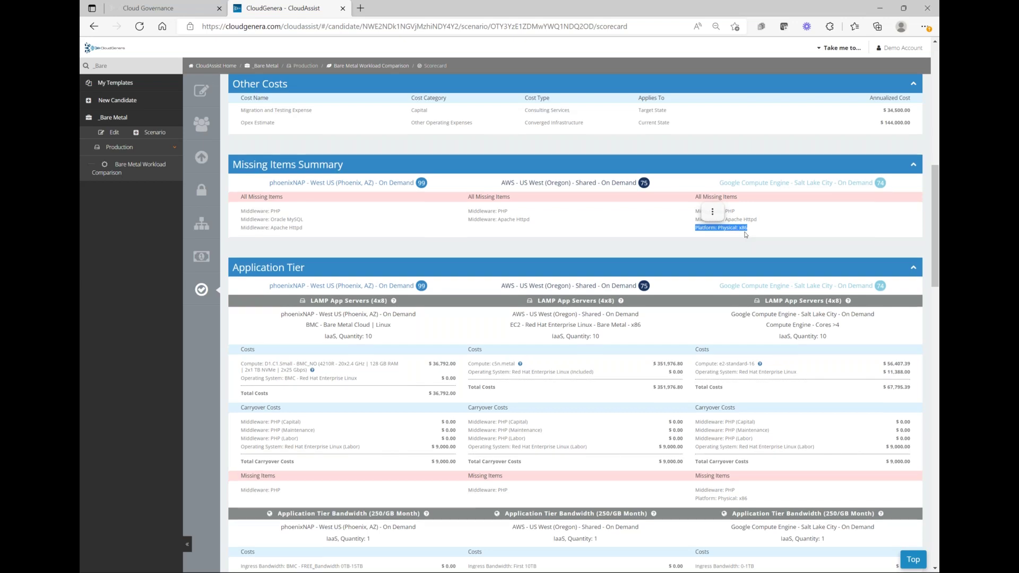
Step: Examine the compute service configurations that phoenixNAP, AWS and Google Compute Engine offer for the Application Tier's LAMP app servers
{"action": "scroll", "coordinate": [745, 235], "scroll_direction": "down", "scroll_amount": 2}
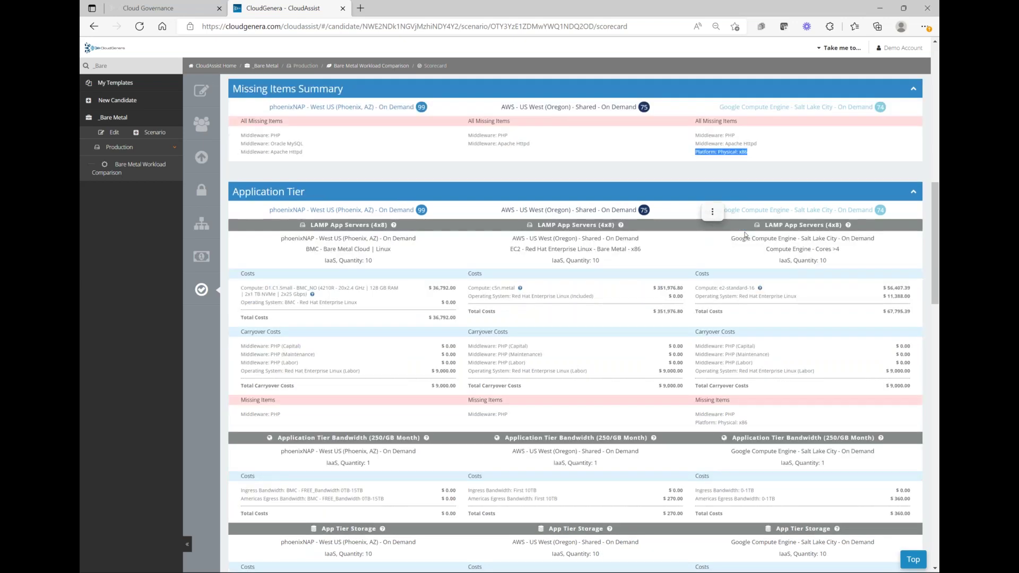
{"action": "scroll", "coordinate": [745, 235], "scroll_direction": "down", "scroll_amount": 1}
{"action": "scroll", "coordinate": [744, 235], "scroll_direction": "down", "scroll_amount": 1}
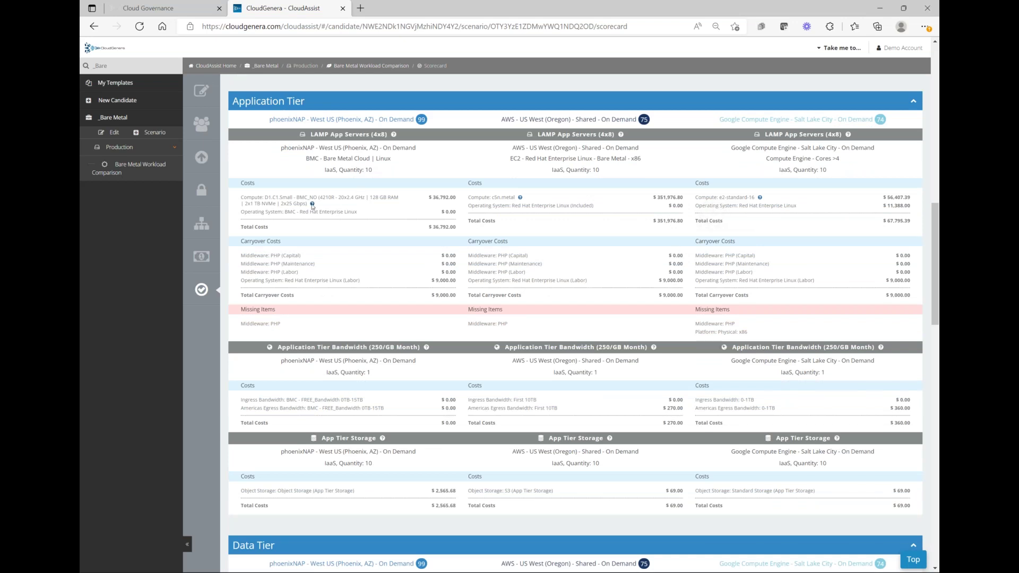
{"action": "mouse_move", "coordinate": [312, 206]}
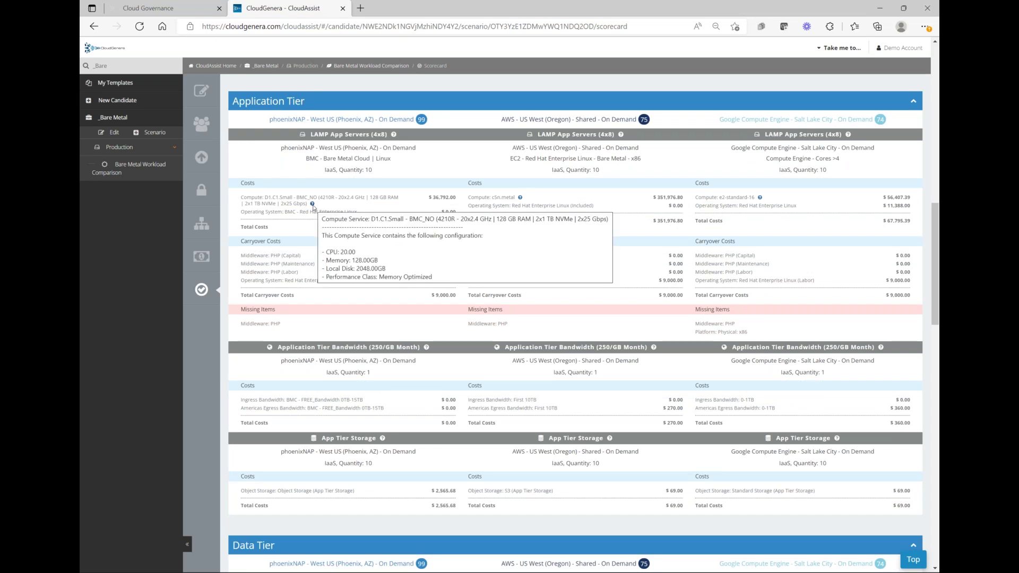
{"action": "mouse_move", "coordinate": [520, 198]}
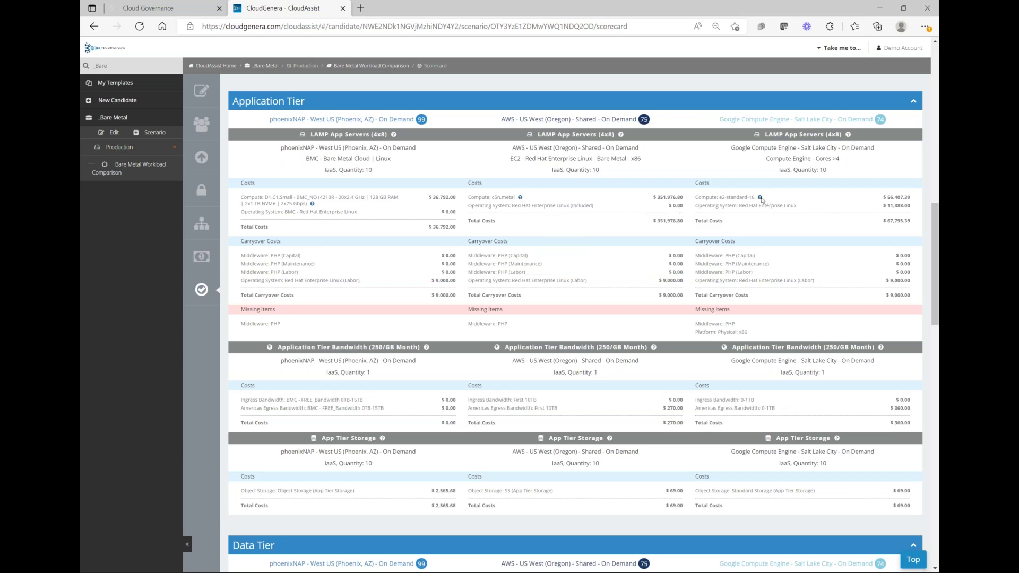
{"action": "mouse_move", "coordinate": [761, 198]}
Step: Compare the three providers' compute costs for the LAMP app servers and view the details of that server requirement
{"action": "left_click_drag", "start_coordinate": [894, 198], "coordinate": [884, 198]}
{"action": "left_click_drag", "start_coordinate": [668, 197], "coordinate": [634, 198]}
{"action": "left_click_drag", "start_coordinate": [453, 198], "coordinate": [429, 197]}
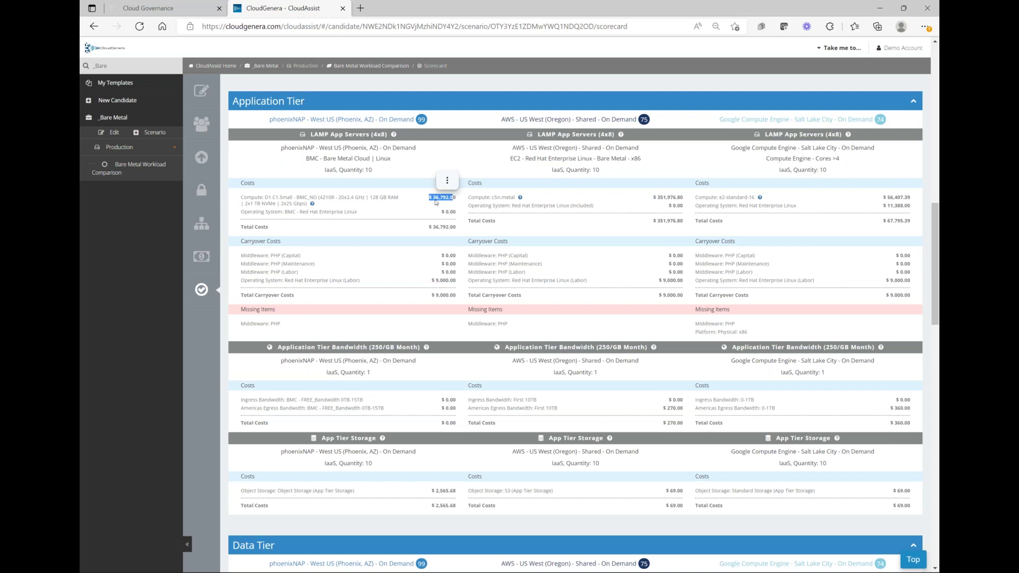
{"action": "left_click", "coordinate": [442, 211]}
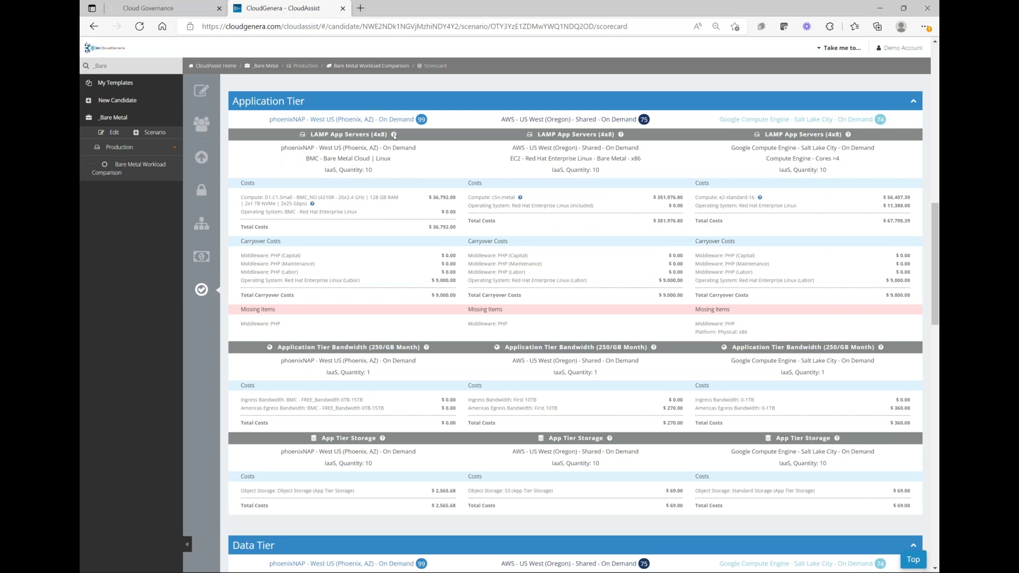
{"action": "mouse_move", "coordinate": [394, 136]}
Step: Examine the Data Tier's LAMP database nodes, focusing on the RDS MySQL Single-AZ service matched for AWS
{"action": "scroll", "coordinate": [639, 198], "scroll_direction": "down", "scroll_amount": 1}
{"action": "scroll", "coordinate": [637, 198], "scroll_direction": "down", "scroll_amount": 4}
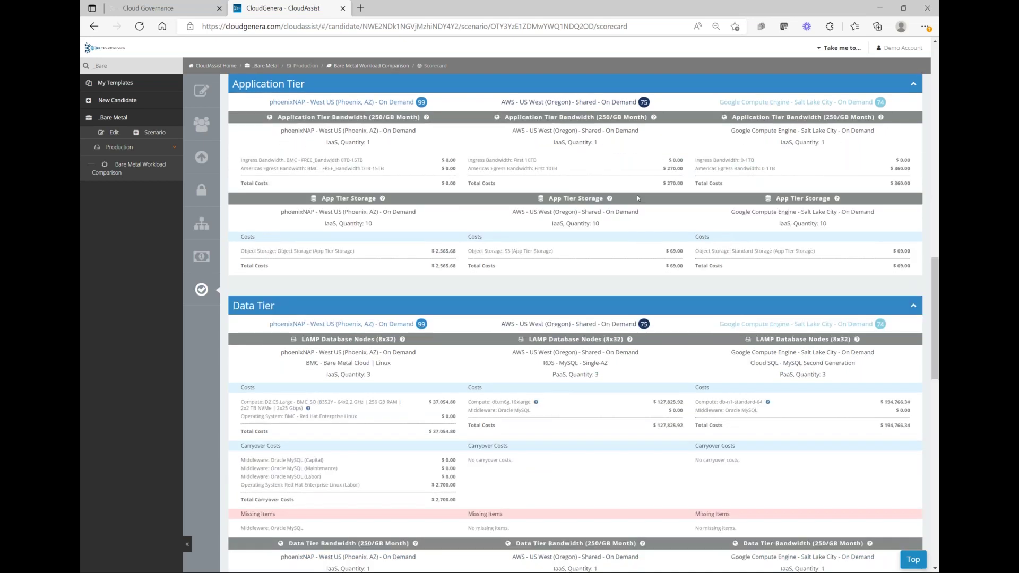
{"action": "scroll", "coordinate": [637, 198], "scroll_direction": "down", "scroll_amount": 1}
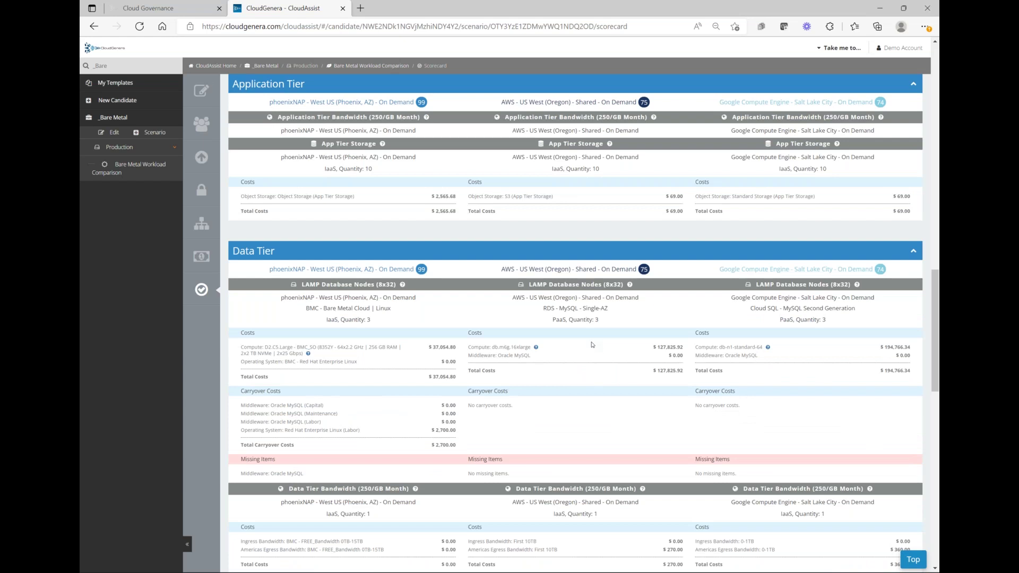
{"action": "left_click_drag", "start_coordinate": [543, 309], "coordinate": [601, 308]}
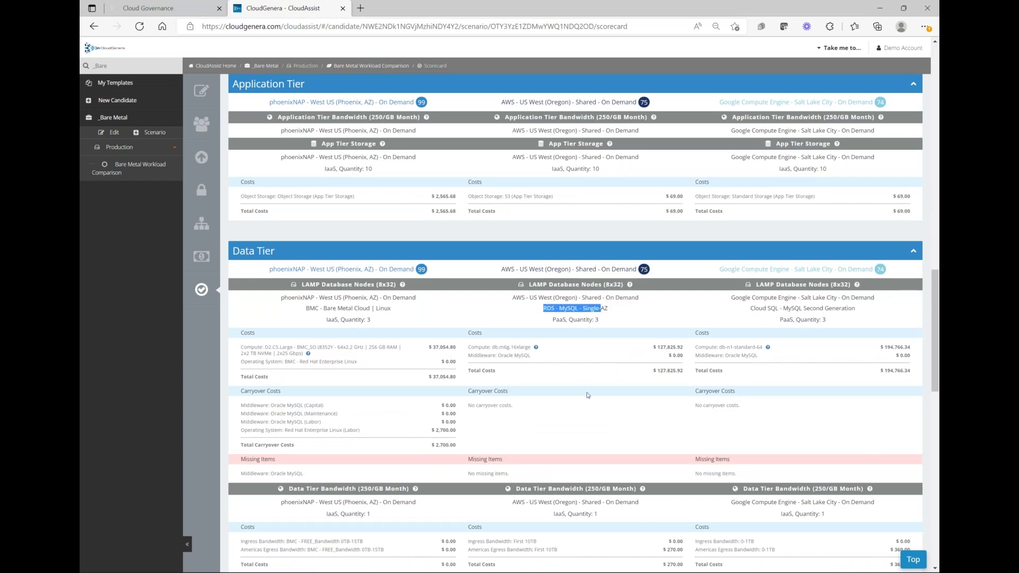
Step: Review the Data Tier's carryover, bandwidth and storage costs and the Web Tier's LAMP web server costs
{"action": "scroll", "coordinate": [587, 395], "scroll_direction": "down", "scroll_amount": 1}
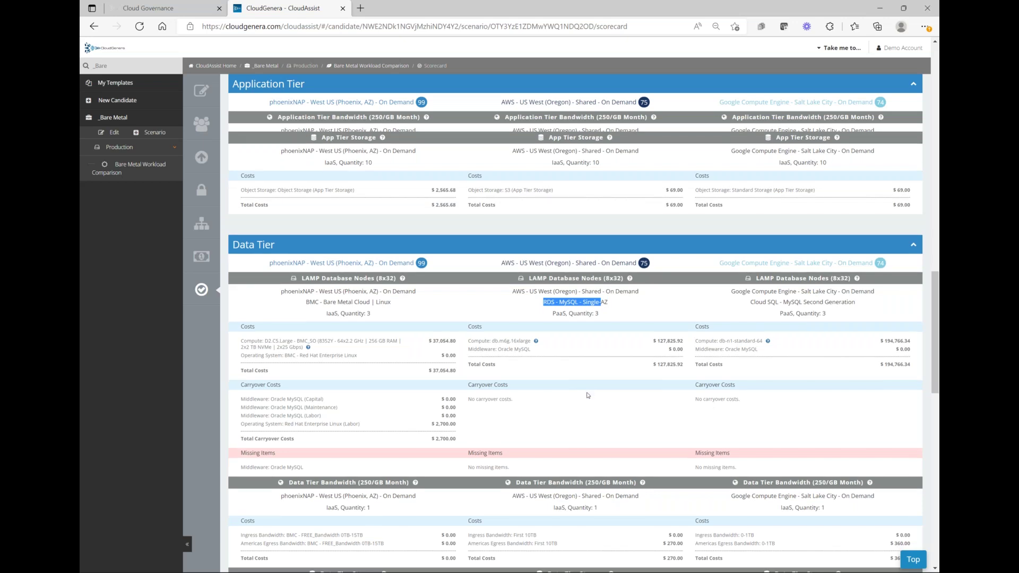
{"action": "scroll", "coordinate": [588, 395], "scroll_direction": "down", "scroll_amount": 2}
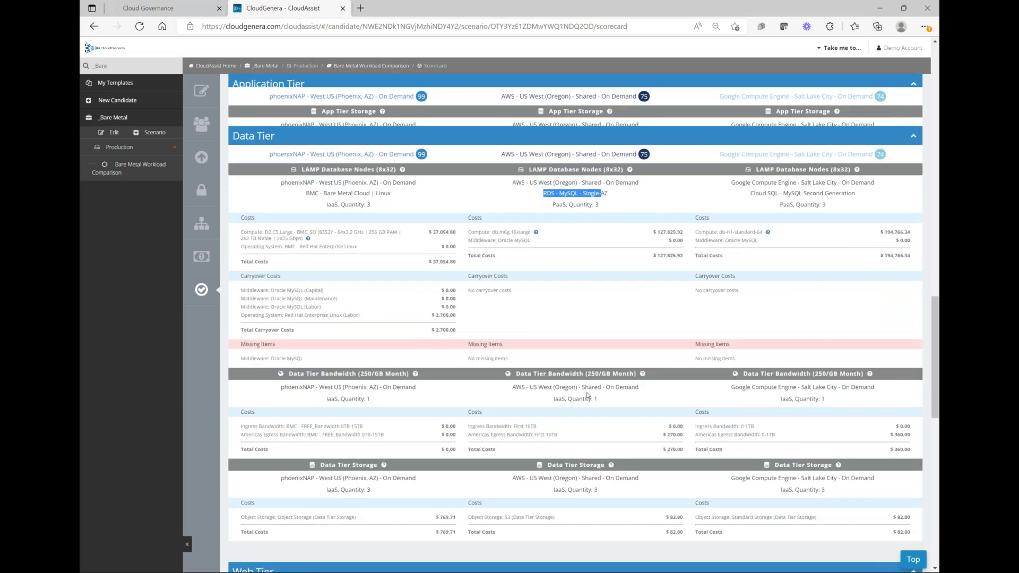
{"action": "scroll", "coordinate": [587, 395], "scroll_direction": "down", "scroll_amount": 2}
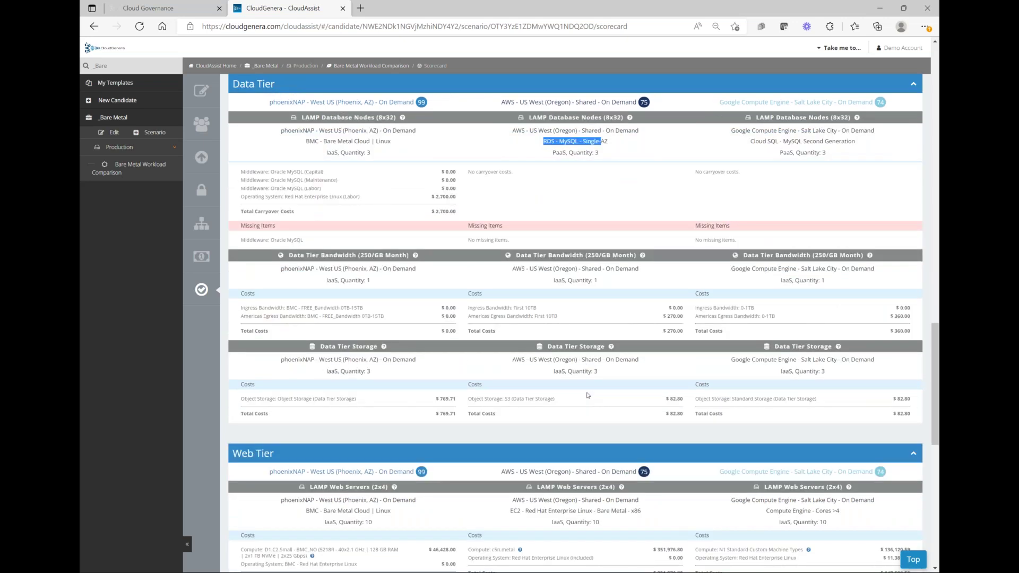
{"action": "scroll", "coordinate": [587, 395], "scroll_direction": "down", "scroll_amount": 2}
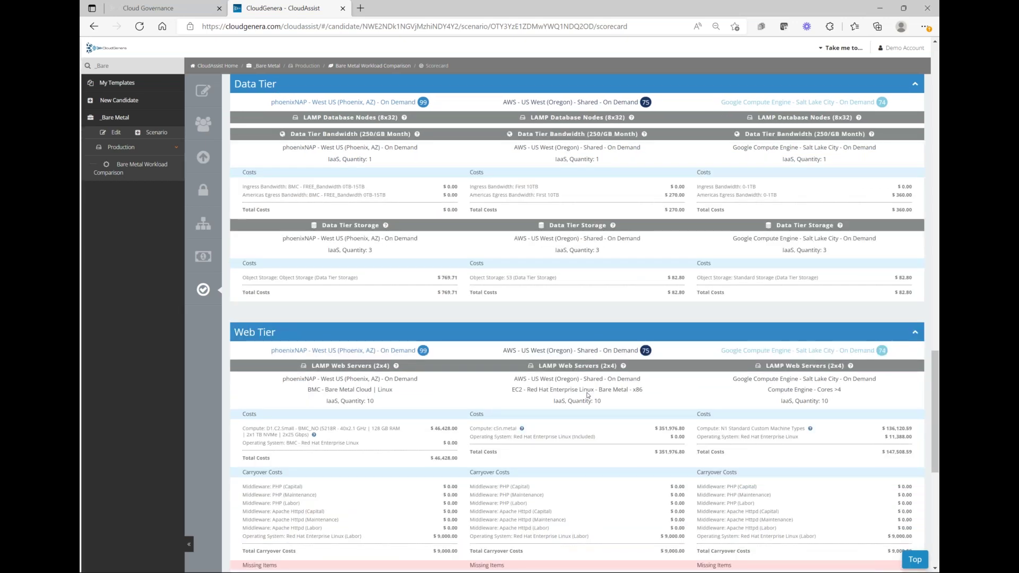
Step: Return to the Application Tier and recheck the configuration of the AWS c5n.metal compute service
{"action": "scroll", "coordinate": [587, 395], "scroll_direction": "up", "scroll_amount": 6}
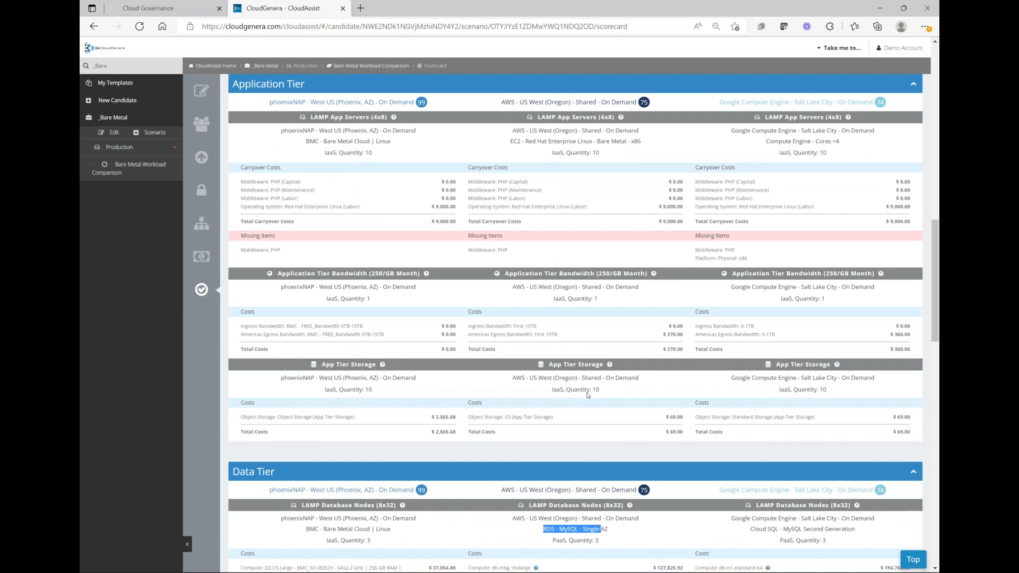
{"action": "scroll", "coordinate": [587, 394], "scroll_direction": "up", "scroll_amount": 2}
{"action": "mouse_move", "coordinate": [520, 300]}
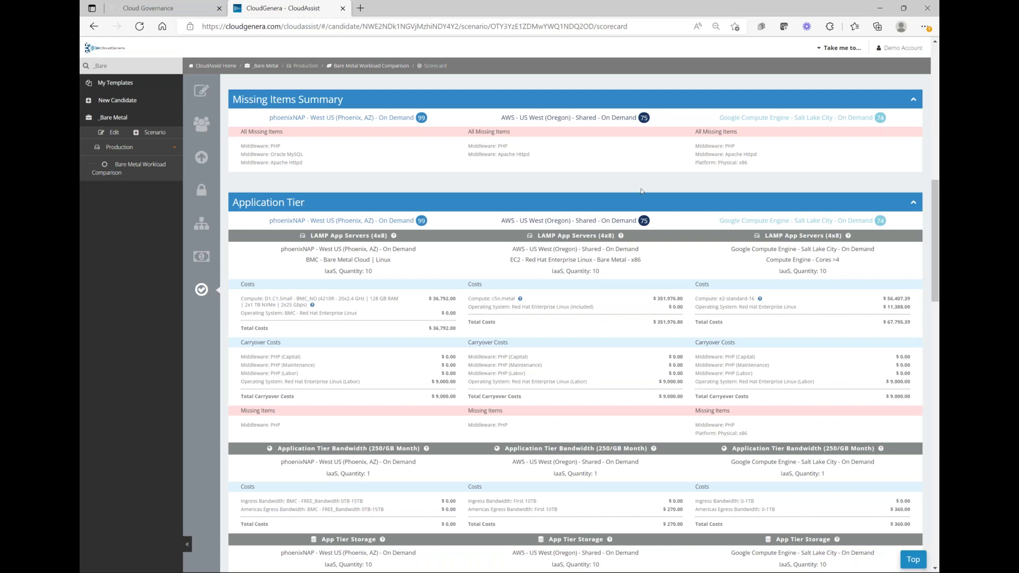
Step: Return to Deployment Options and review the three providers' CloudRank scores, fit ratings and total cost of ownership
{"action": "scroll", "coordinate": [641, 191], "scroll_direction": "up", "scroll_amount": 5}
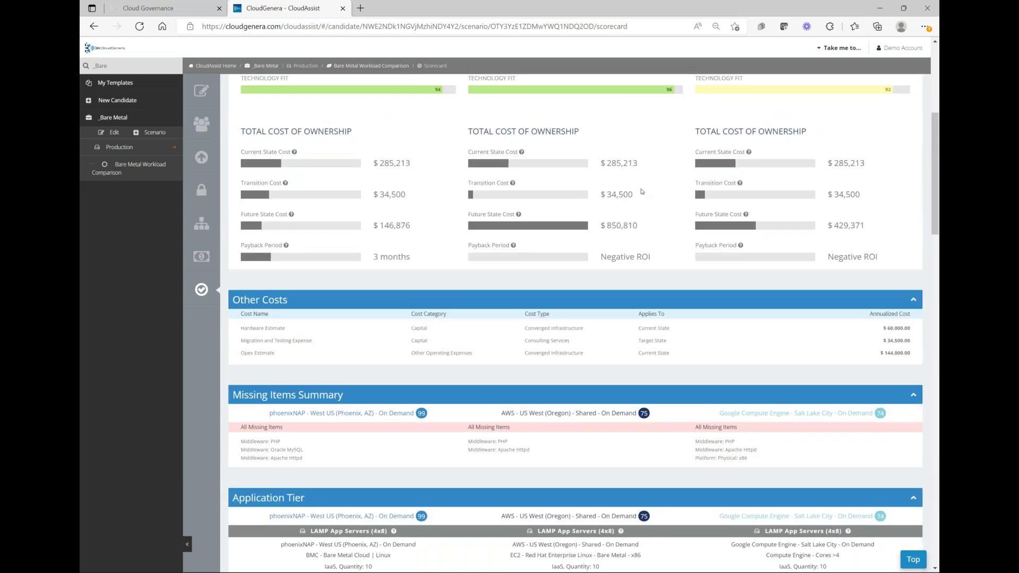
{"action": "scroll", "coordinate": [641, 191], "scroll_direction": "up", "scroll_amount": 5}
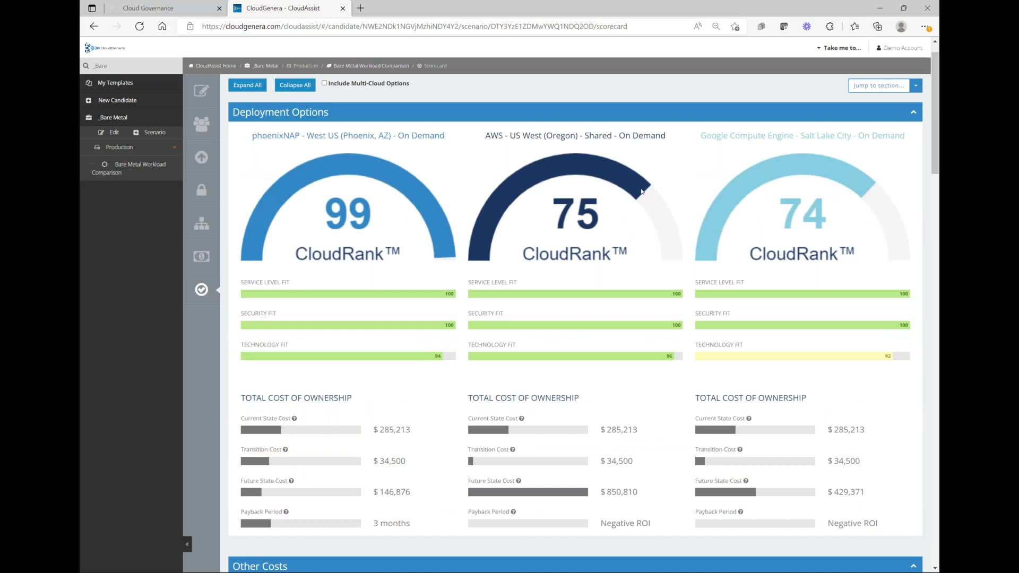
{"action": "scroll", "coordinate": [641, 191], "scroll_direction": "up", "scroll_amount": 1}
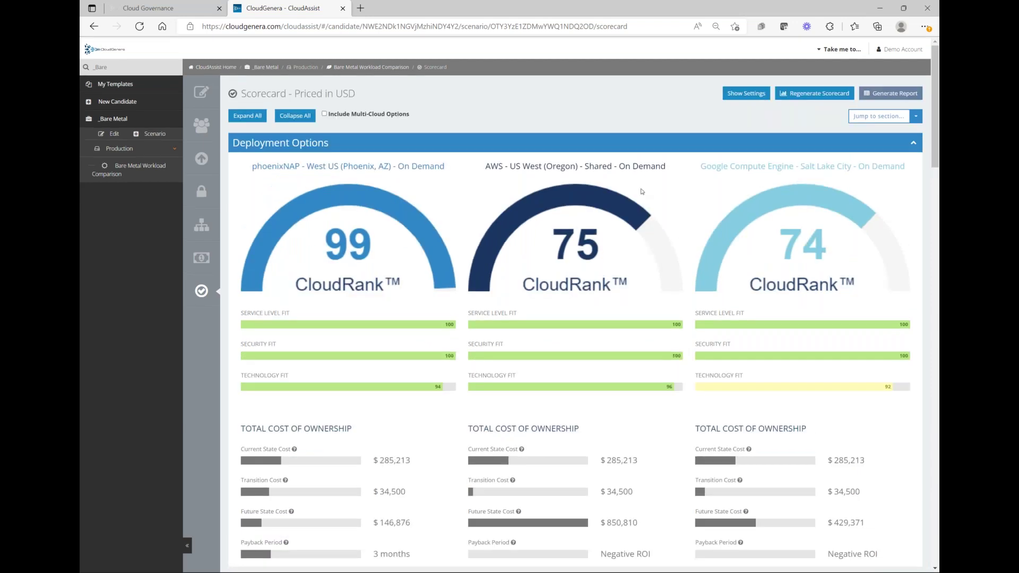